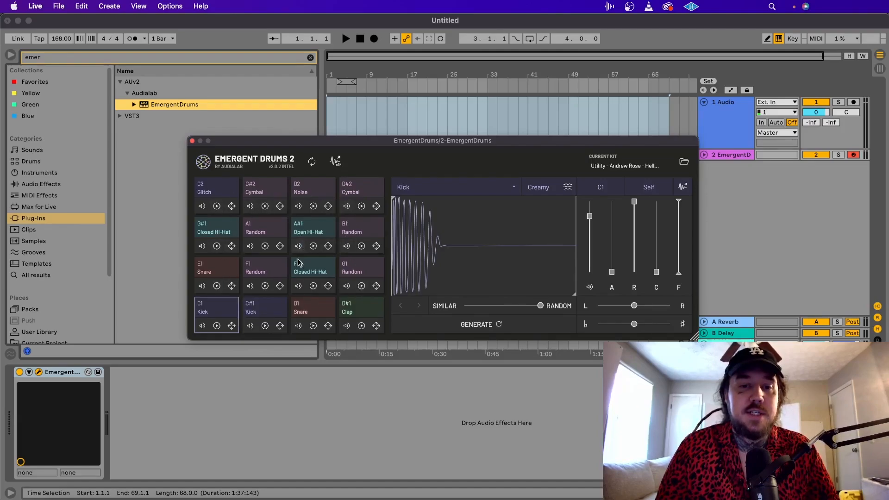
Audition the kick sample on pad C1 several times.
left_click(474, 251)
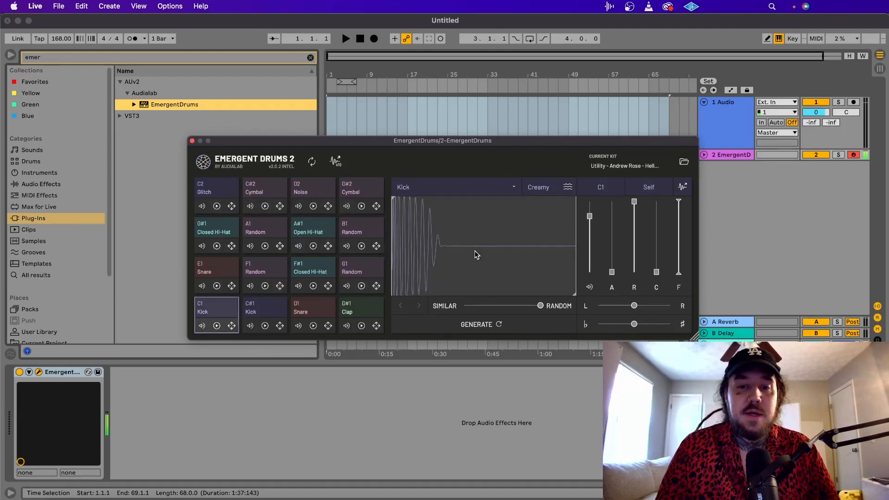
left_click(475, 251)
left_click(474, 251)
left_click(475, 251)
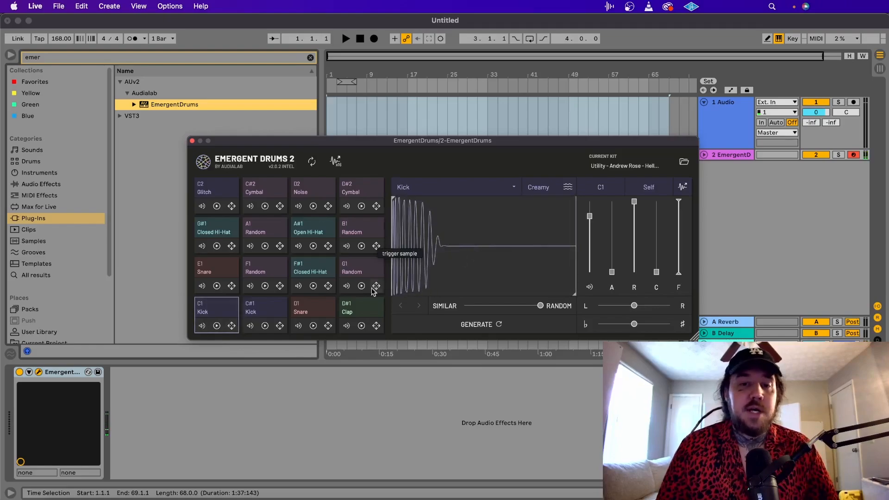
Clear the browser search and load Adieu - Alpha Kick.wav from the Adieu - OVO Sample Pack's Kicks folder into pad C1.
scroll(55, 245, "down", 5)
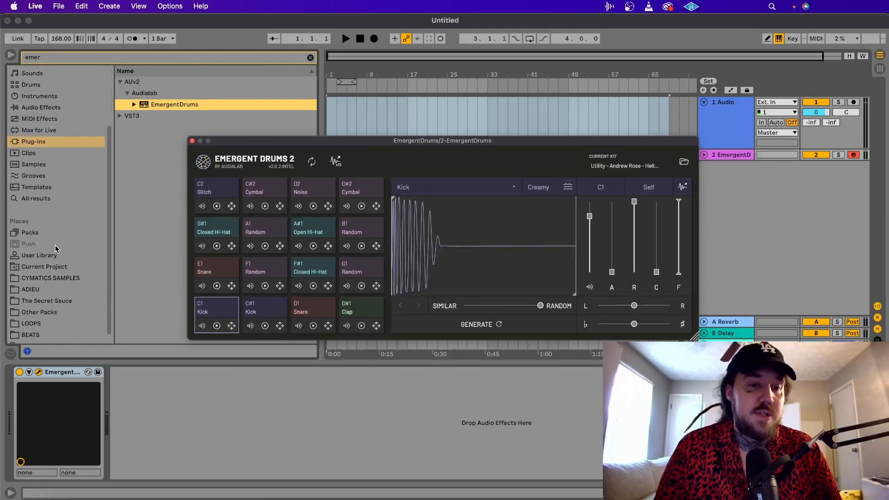
left_click(42, 284)
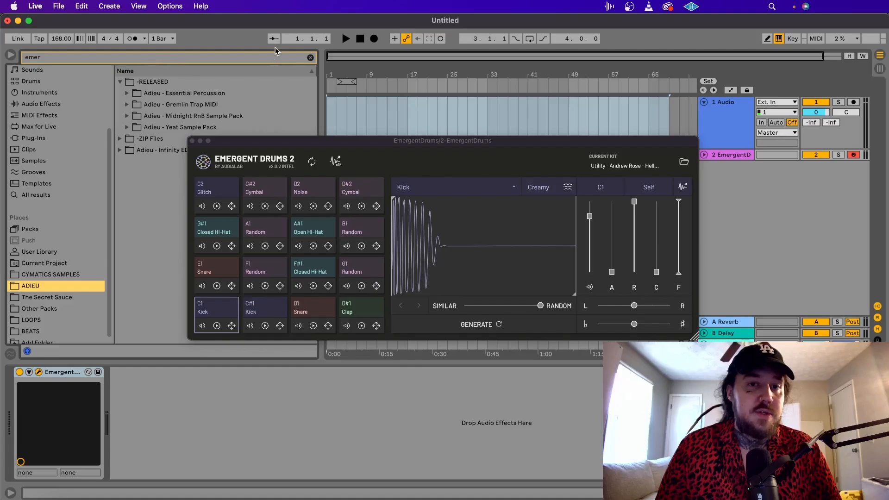
left_click(310, 58)
left_click(167, 202)
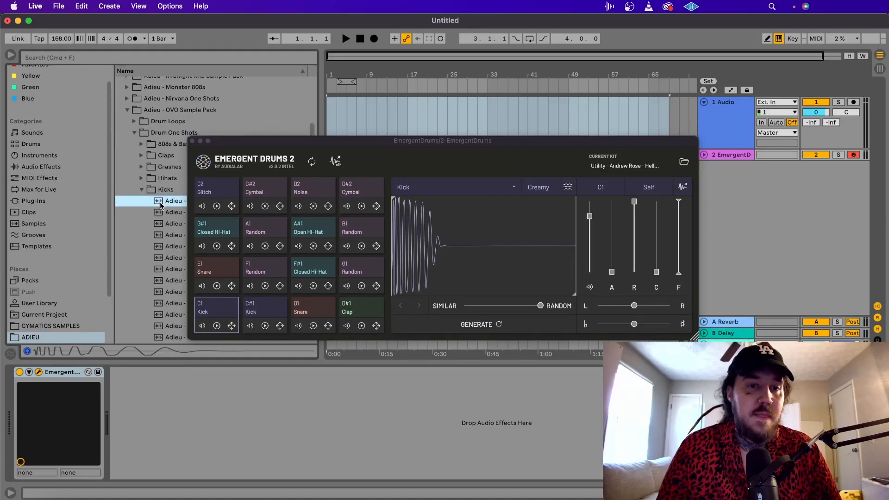
left_click_drag(161, 206, 463, 258)
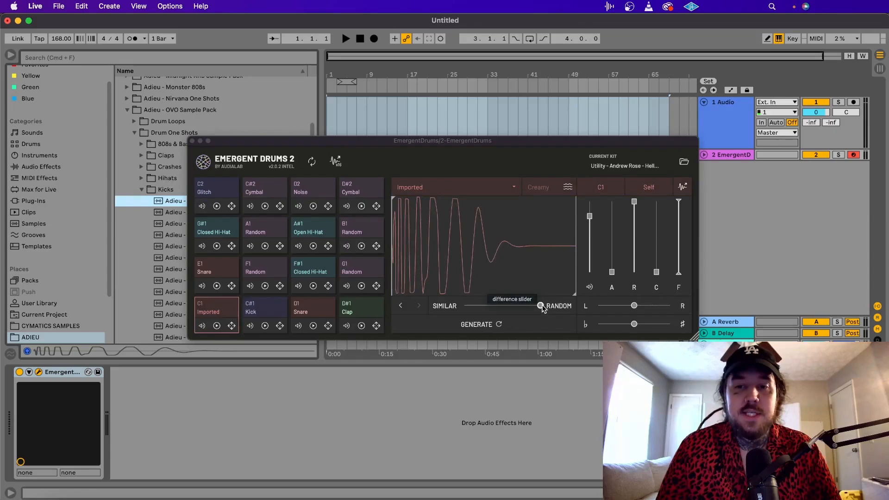
Generate two new variations of the imported kick with the difference slider fully at Random.
mouse_move(541, 304)
left_mouse_down()
mouse_move(451, 312)
mouse_move(547, 309)
left_mouse_up()
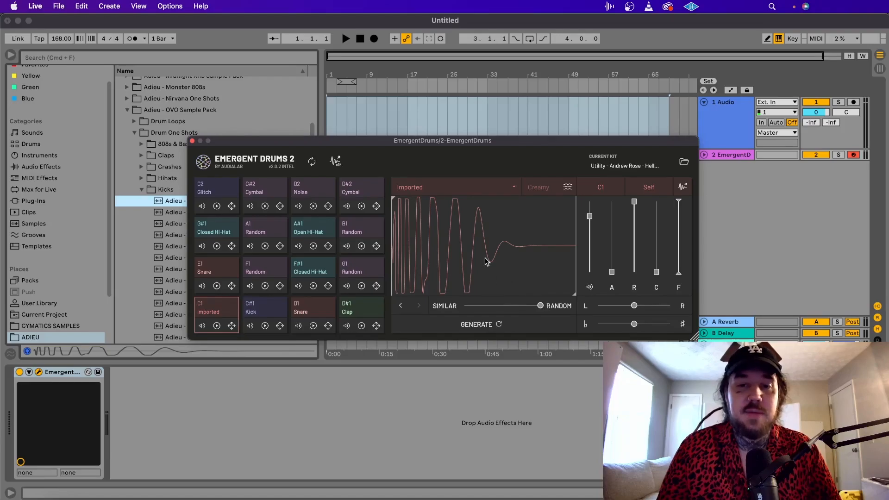
left_click(493, 326)
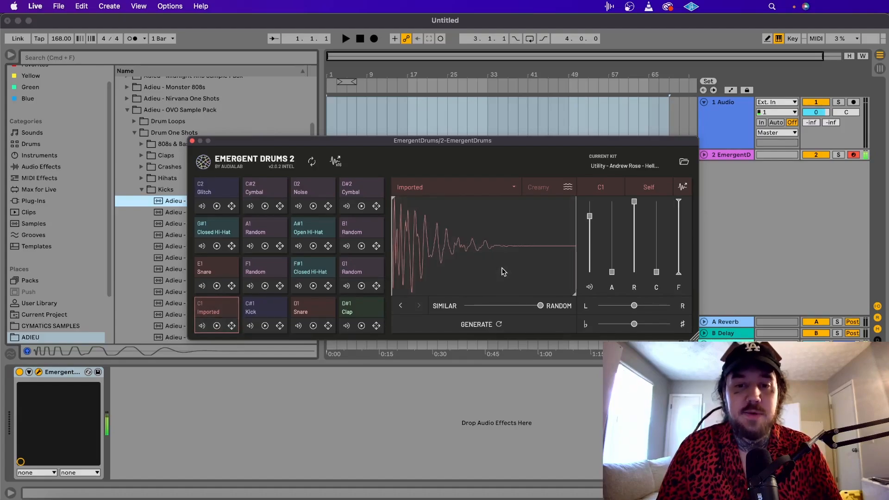
left_click(491, 324)
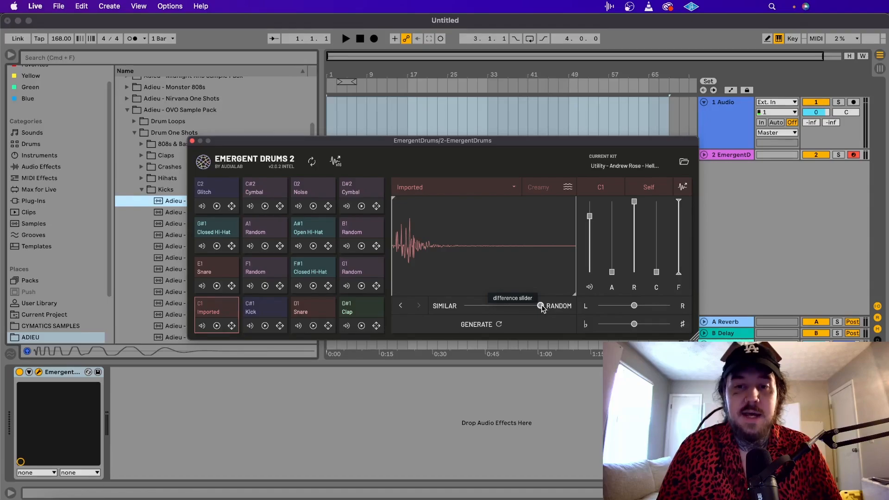
Move the difference slider almost fully to Similar and reload Adieu - Alpha Kick.wav into pad C1.
left_click_drag(541, 304, 459, 309)
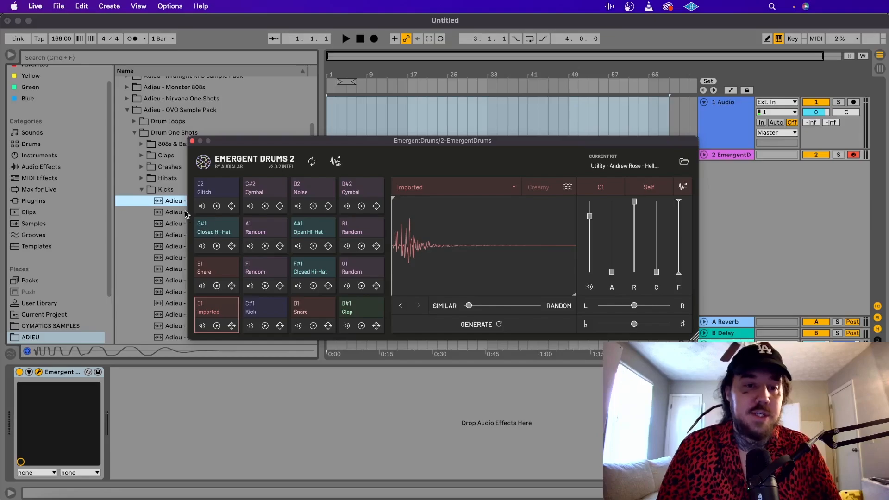
left_click(173, 203)
left_click_drag(173, 206, 473, 236)
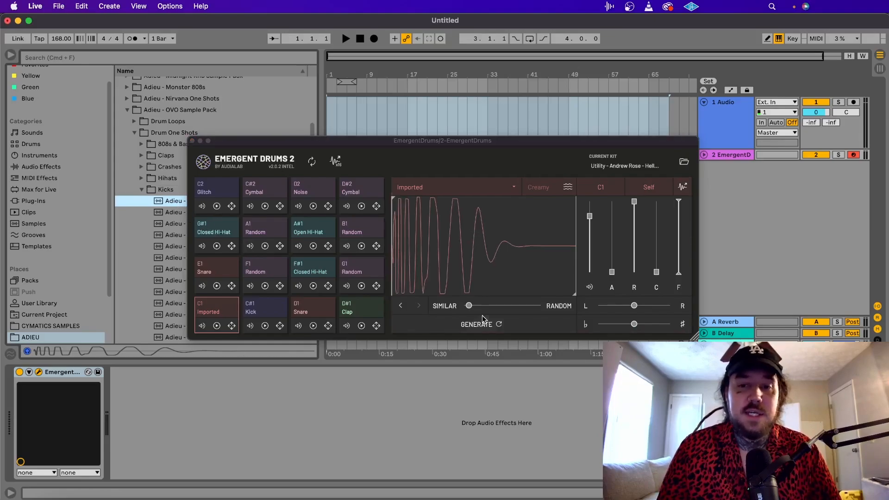
Nudge the difference slider slightly towards Random, generate a variation of the kick and play it.
left_click(472, 310)
left_click_drag(473, 311, 474, 310)
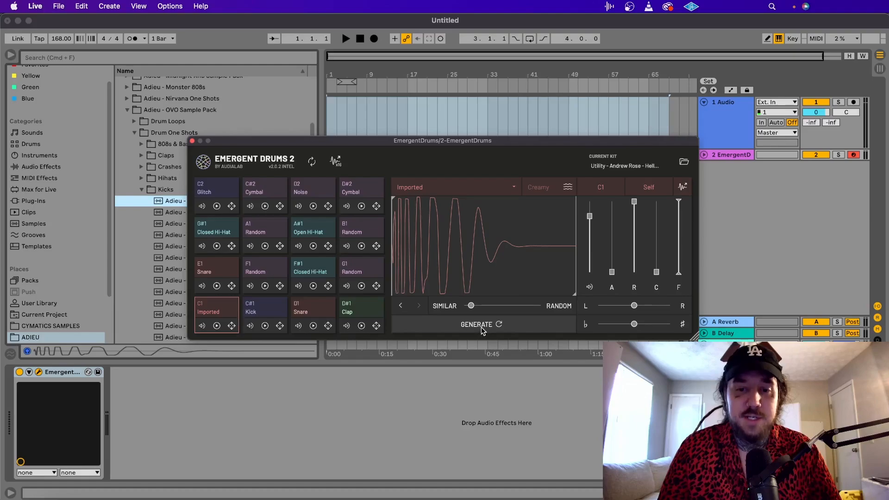
left_click(481, 327)
left_click(512, 272)
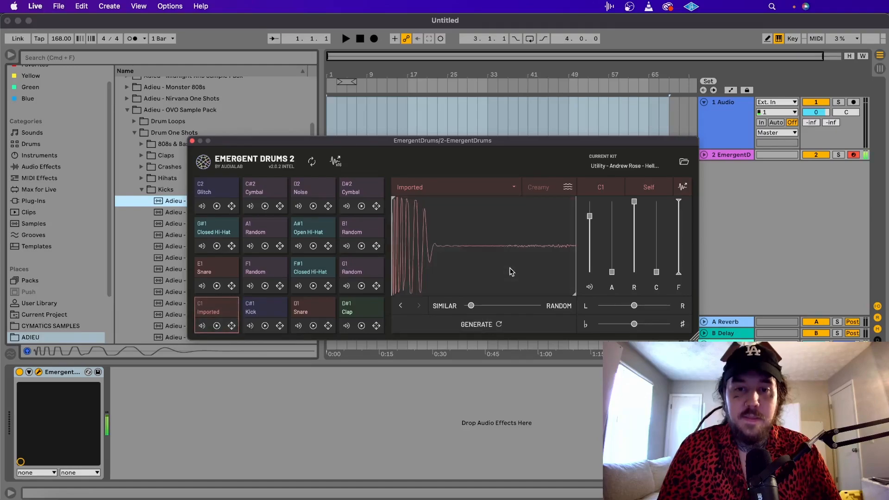
Place the generated kick at the start of track 1, play it back and shorten the clip's quiet tail.
left_click_drag(682, 187, 328, 116)
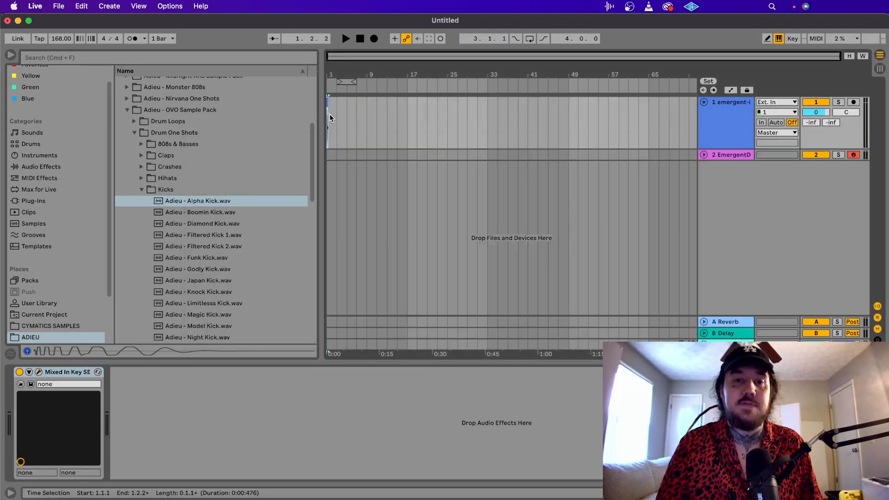
key("plus")
key("plus")
key("plus")
key("plus")
key("plus")
key("plus")
key("plus")
key("plus")
key("plus")
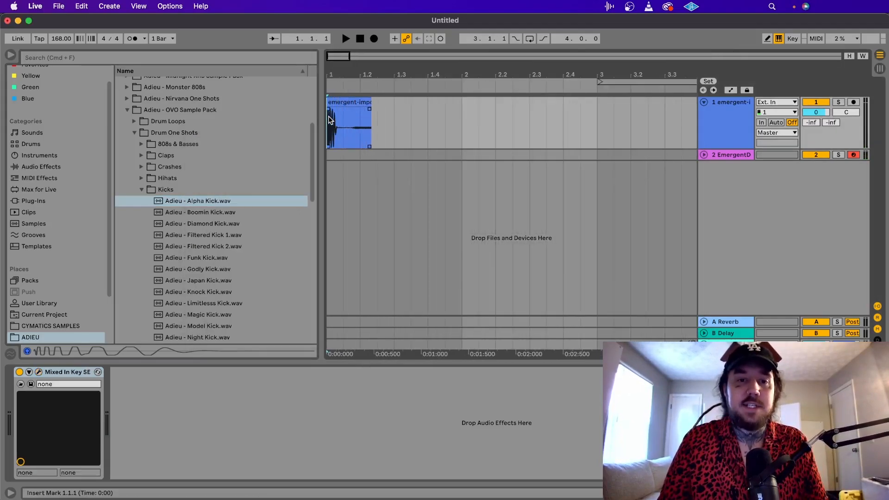
key("plus")
left_click(421, 136)
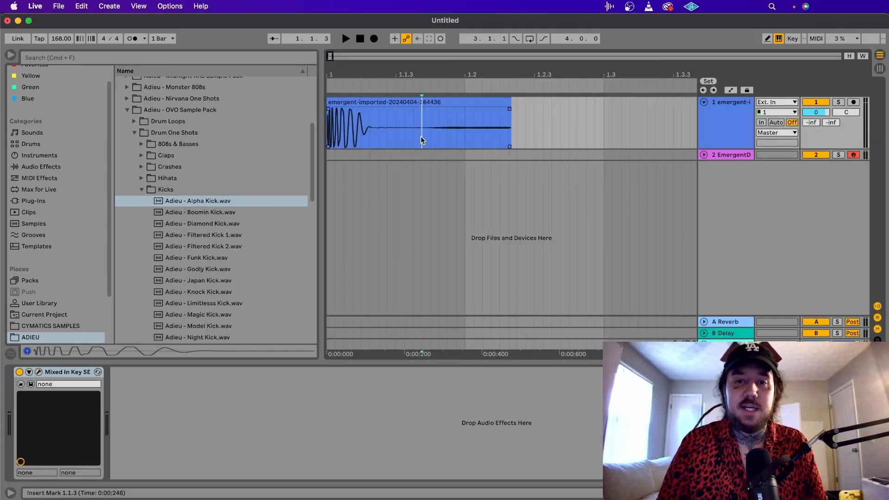
key("space")
key("space")
left_click_drag(510, 116, 397, 116)
Add a second audio track and place Adieu - Alpha Kick.wav at its start beneath the generated kick.
left_click(707, 122)
key("super+t")
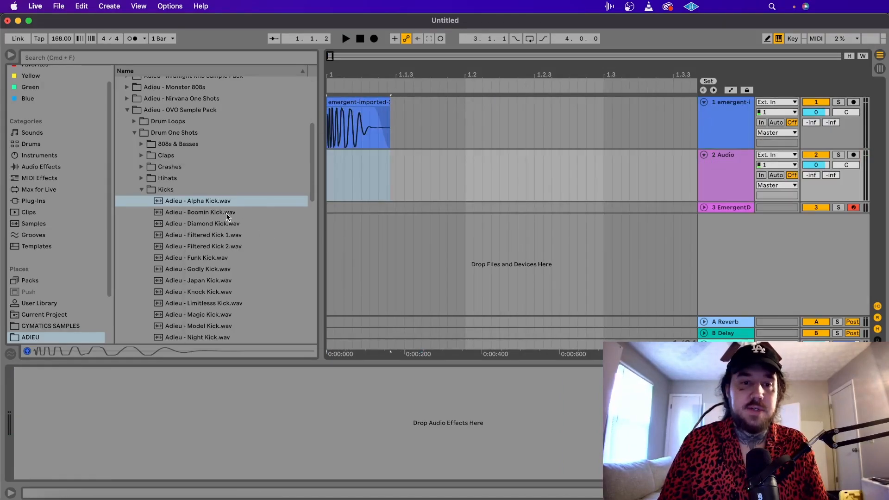
left_click_drag(205, 201, 327, 179)
key("z")
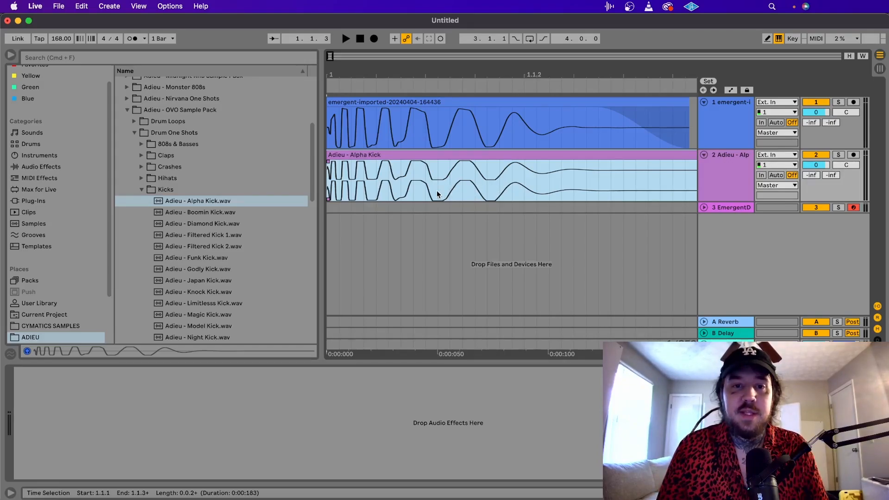
Undo the Alpha Kick clip placement and reload Adieu - Alpha Kick.wav into pad C1 of the EmergentDrums track.
key("super+z")
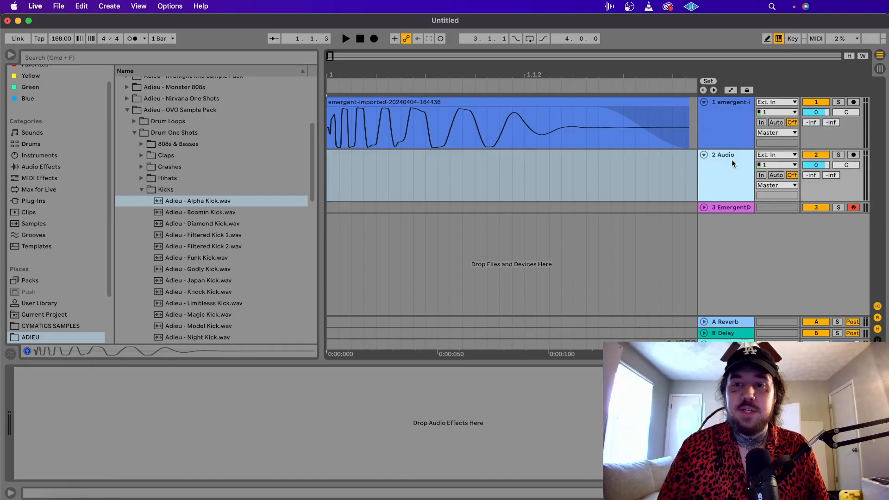
left_click(727, 207)
left_click(171, 201)
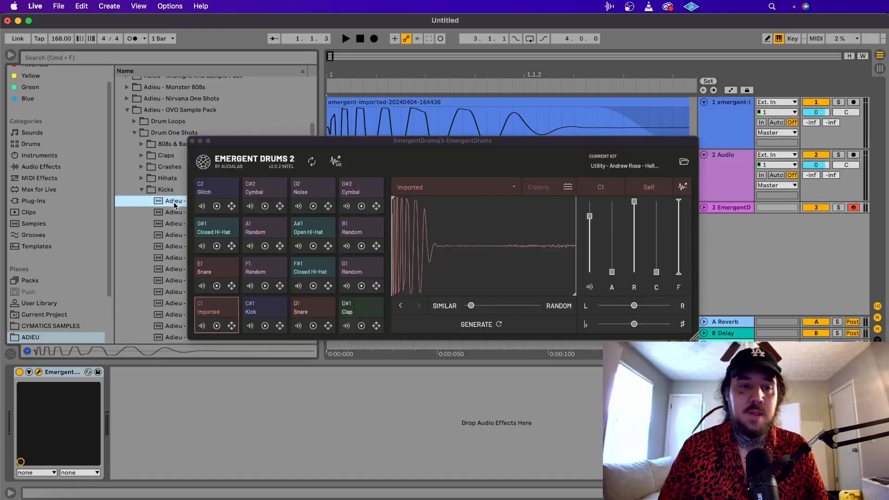
left_click_drag(171, 201, 471, 252)
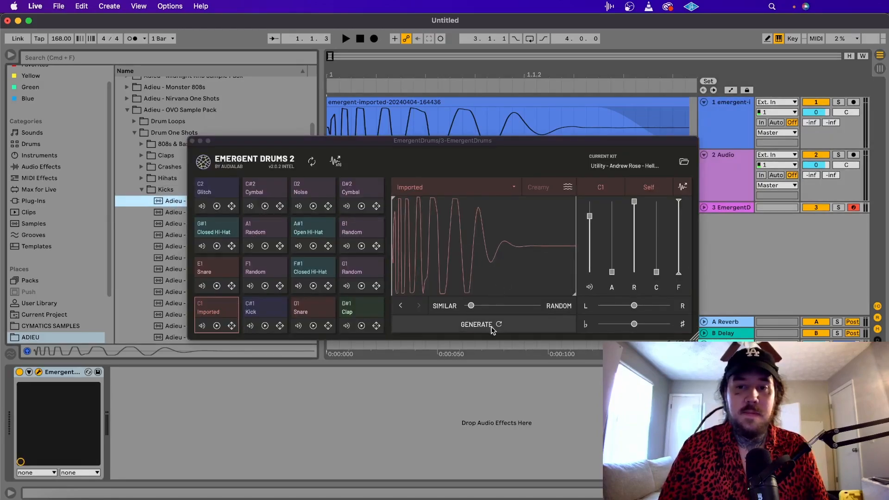
Move the difference slider further towards Random, about a third of its range, generate a kick variation and play it.
left_click_drag(471, 307, 491, 312)
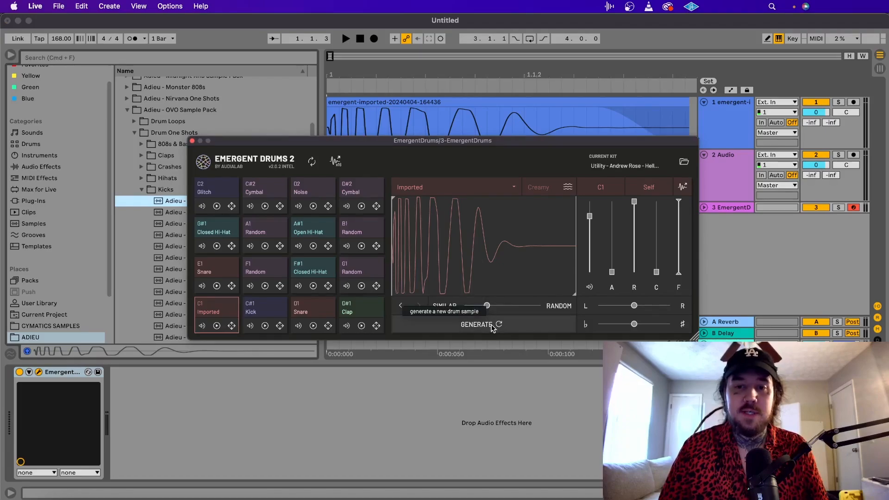
left_click(494, 324)
left_click(505, 267)
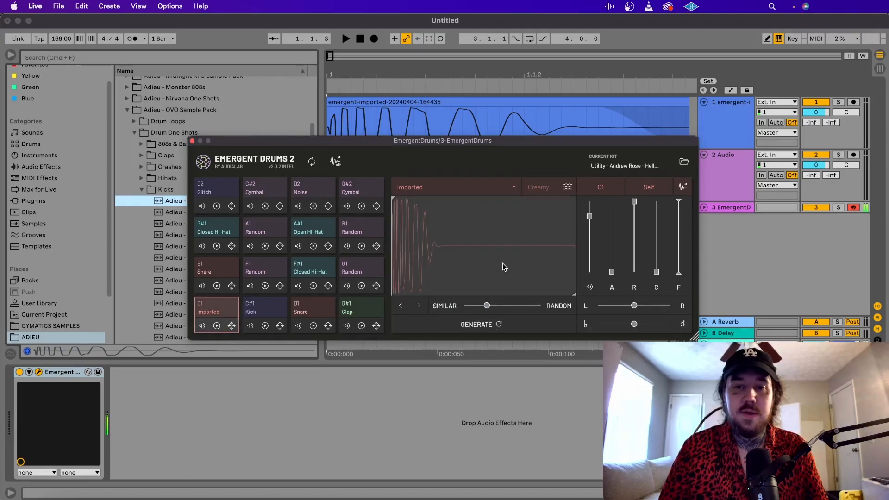
left_click(504, 264)
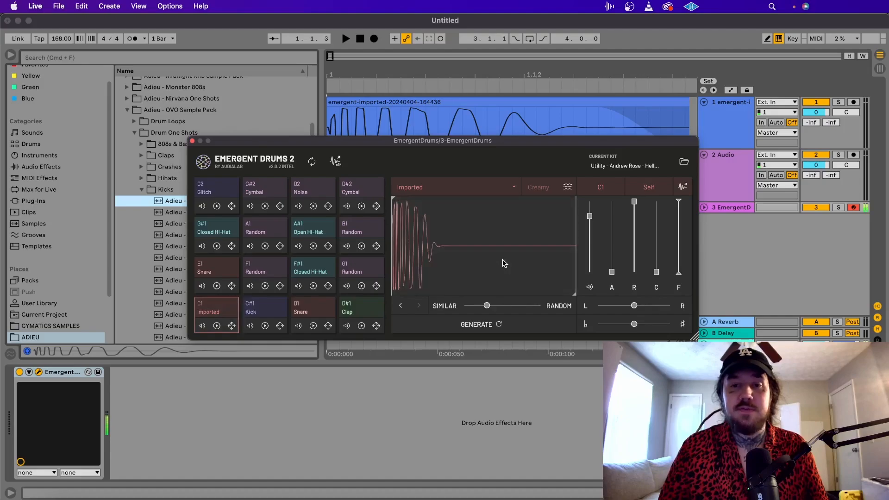
Place the newly generated kick at the start of track 1 and the original Alpha Kick at the start of track 2.
left_click_drag(683, 186, 404, 121)
left_click_drag(289, 186, 329, 176)
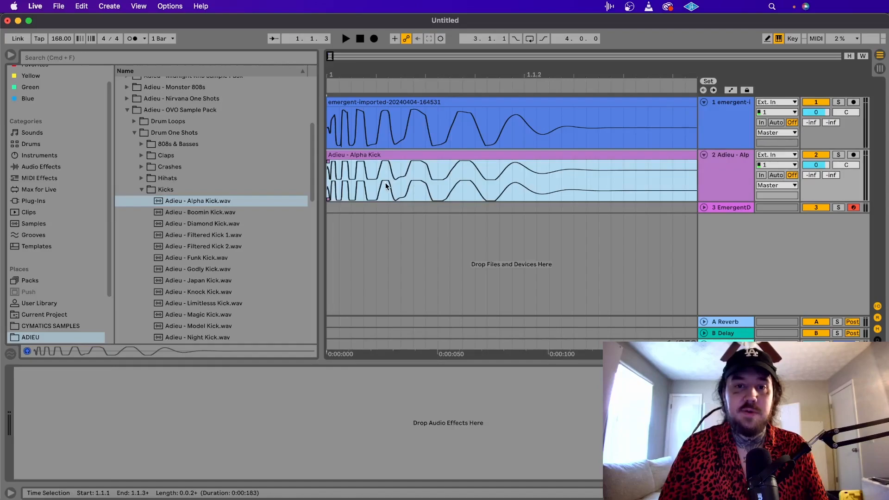
Compare the generated and original kicks by soloing tracks 1 and 2 in turn and playing each.
left_click(832, 102)
key("space")
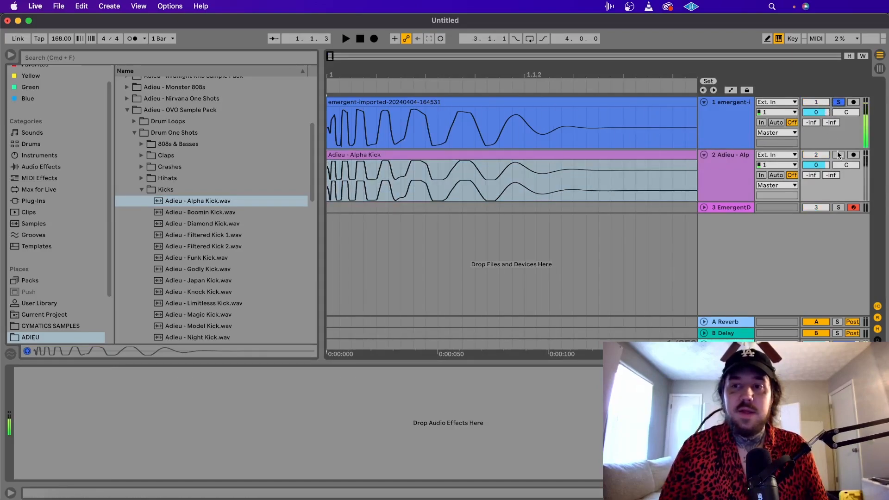
left_click(838, 154)
key("space")
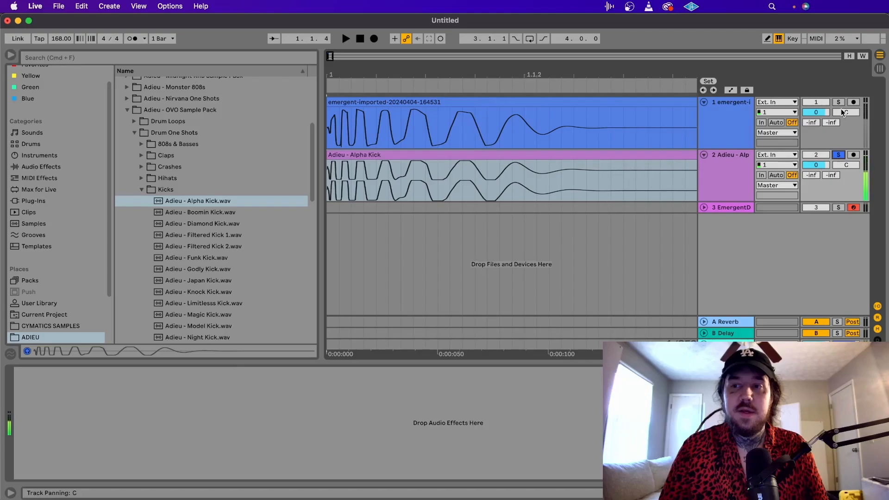
left_click(840, 103)
key("space")
key("space")
key("space")
key("space")
key("space")
key("space")
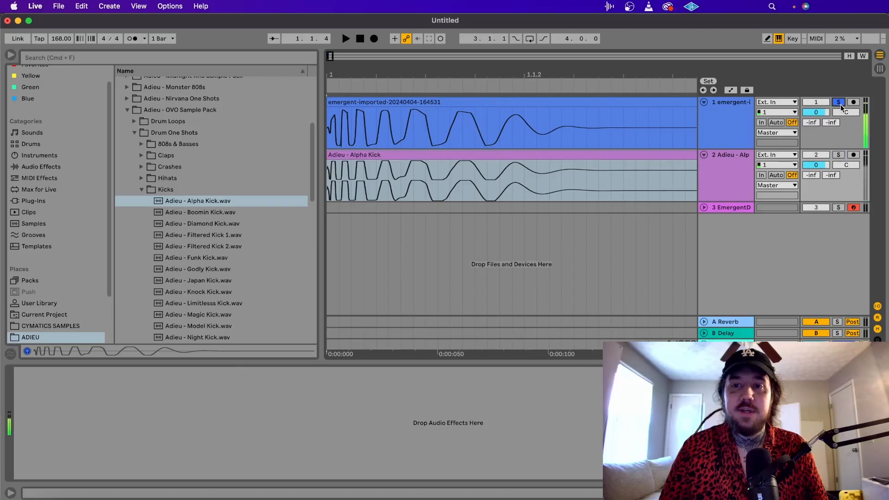
key("space")
key("space")
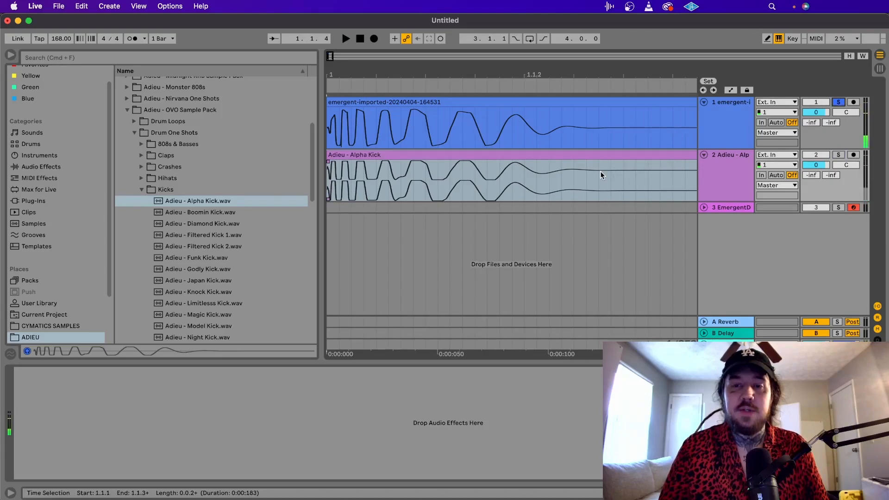
Delete the clips from both audio tracks and return to the EmergentDrums track.
scroll(548, 168, "down", 5)
left_click_drag(579, 172, 280, 122)
key("Delete")
left_click(731, 207)
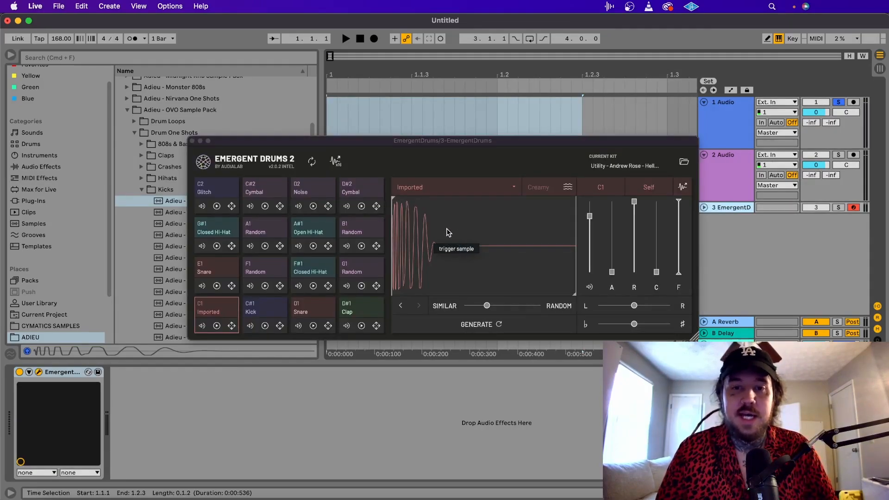
Place the sample from pad C1 at the start of track 1 and play the clip repeatedly.
left_click(451, 244)
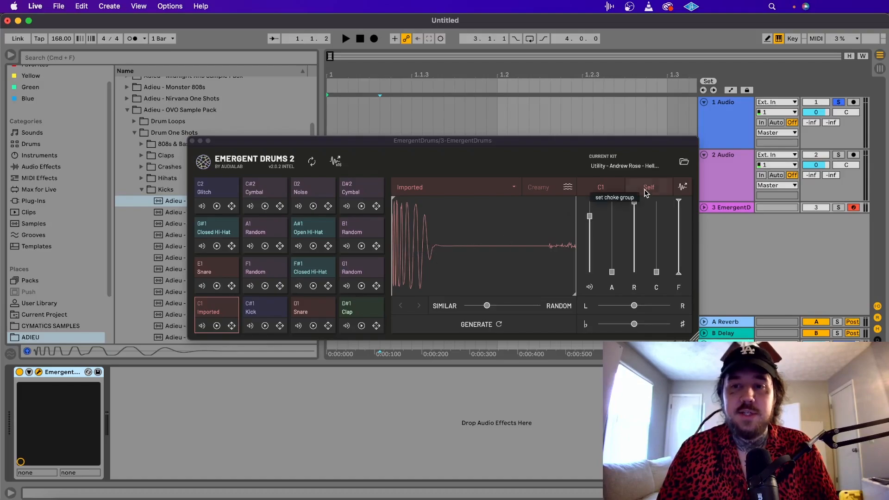
left_click(683, 185)
left_click_drag(683, 187, 330, 118)
key("space")
key("space")
key("space")
key("space")
key("space")
key("space")
key("space")
key("space")
key("space")
key("space")
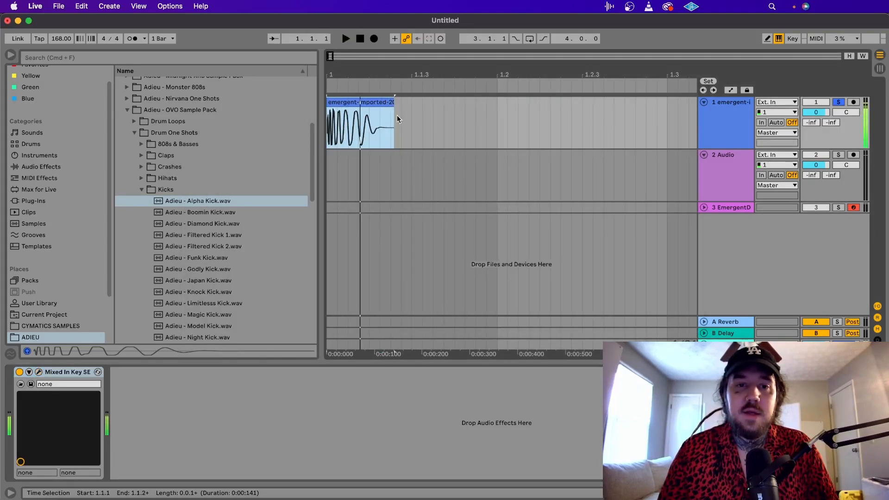
key("space")
key("space")
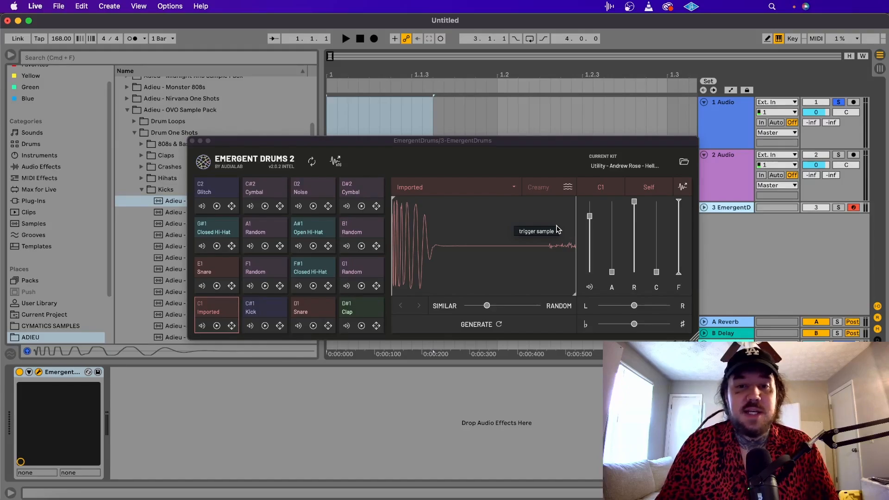
Open the Claps folder of the Adieu - OVO Sample Pack's Drum One Shots and audition its samples, ending on Bulldog Clap.
left_click(143, 191)
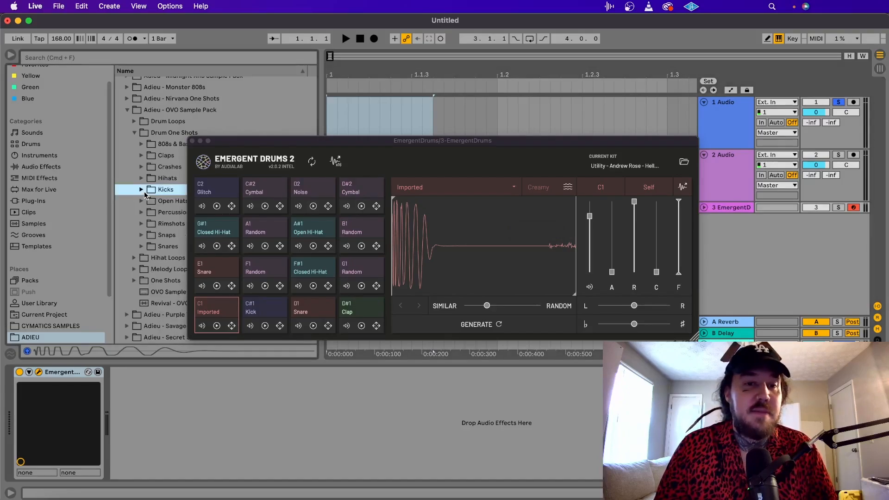
left_click(142, 155)
left_click(166, 179)
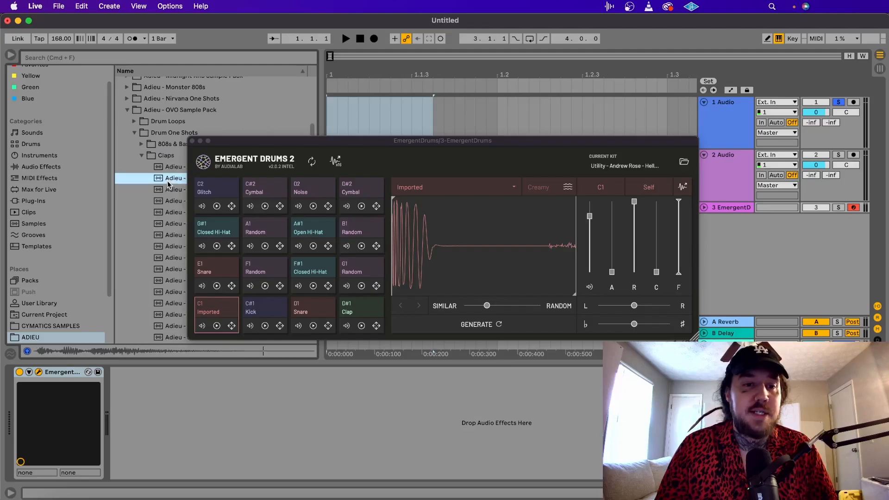
left_click(172, 189)
left_click(171, 180)
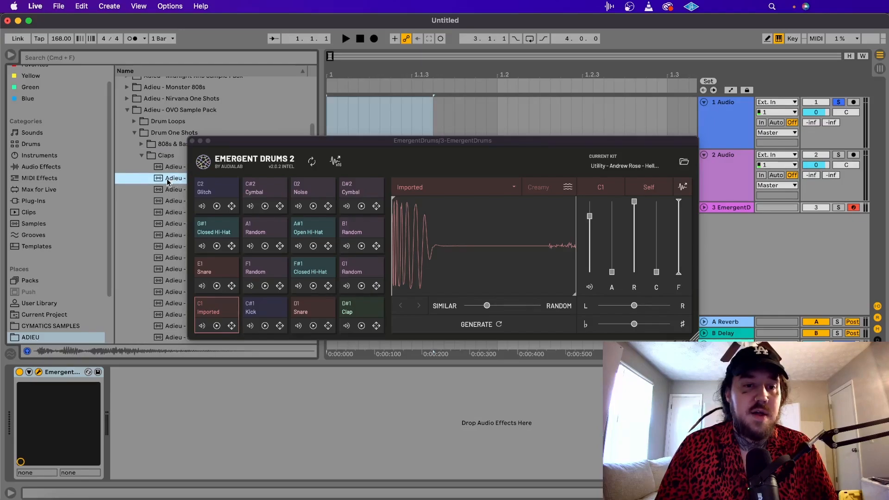
Import Adieu - Bulldog Clap.wav into pad C1, shift the variation slider slightly toward Similar, and generate a new clap.
left_click_drag(168, 182, 434, 240)
left_click(487, 305)
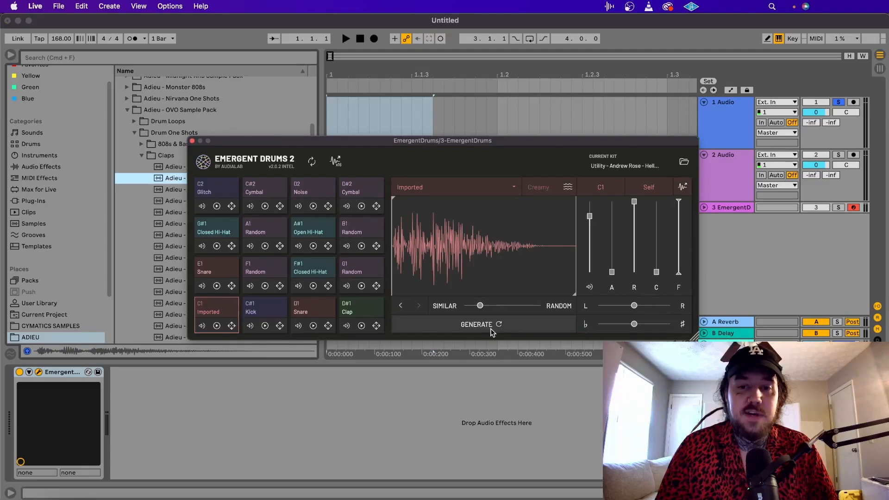
left_click(477, 324)
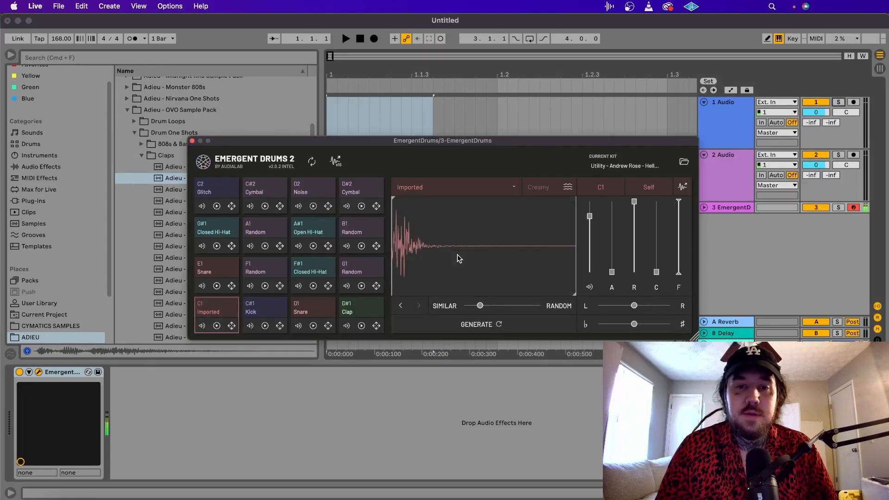
Place the generated clap at the start of track 1 and the original Bulldog Clap at the start of track 2.
left_click_drag(457, 254, 355, 101)
left_click_drag(215, 182, 336, 179)
scroll(335, 179, "up", 1)
scroll(335, 179, "left", 2)
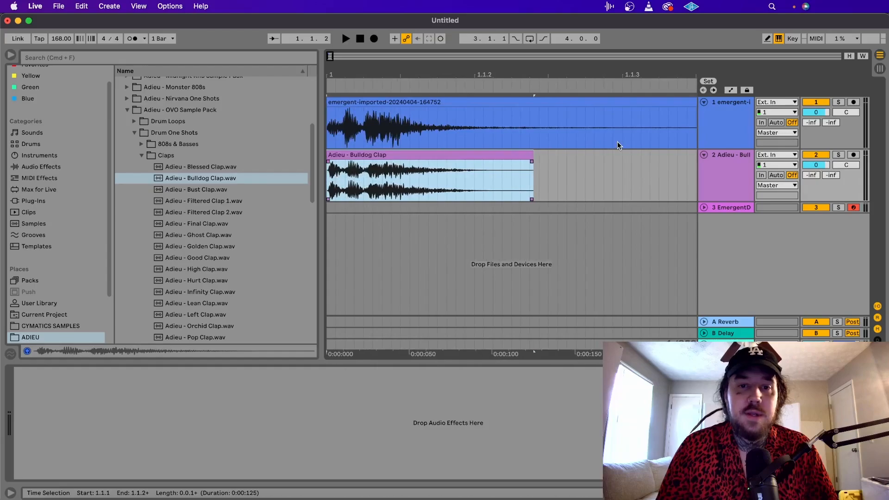
Compare the generated clap with the original by soloing tracks 1 and 2 in turn during playback.
left_click(839, 102)
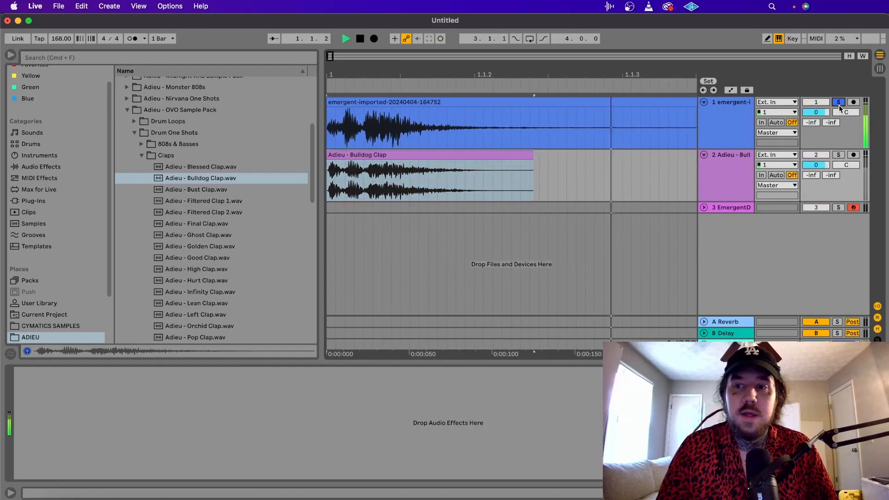
left_click(839, 155)
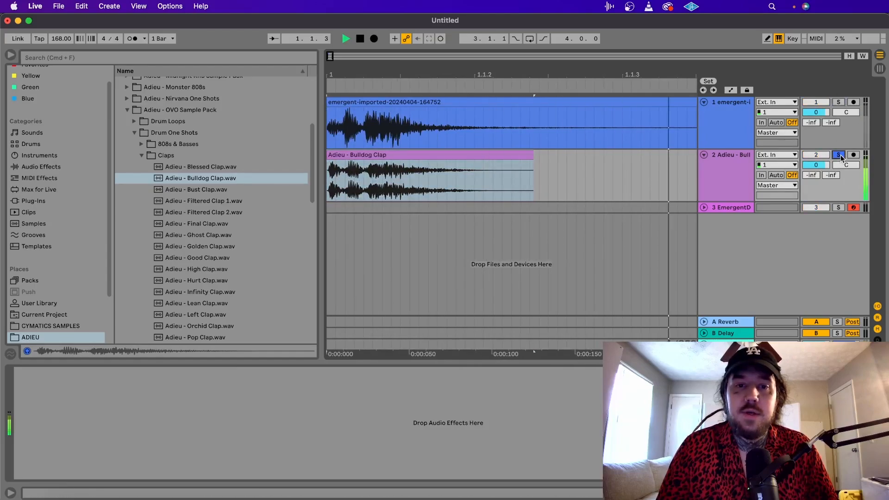
left_click(838, 103)
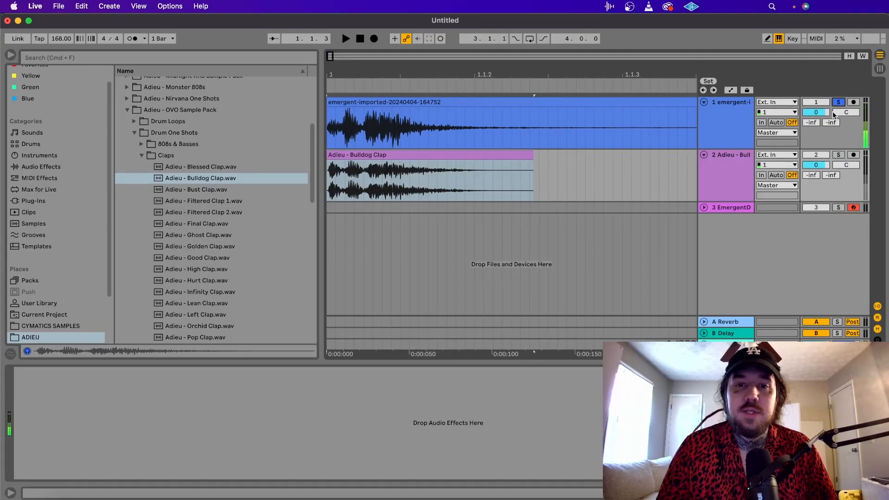
Split the generated clap on track 1 after its decay, delete the silent tail, and fade out the remaining clip.
left_click(503, 135)
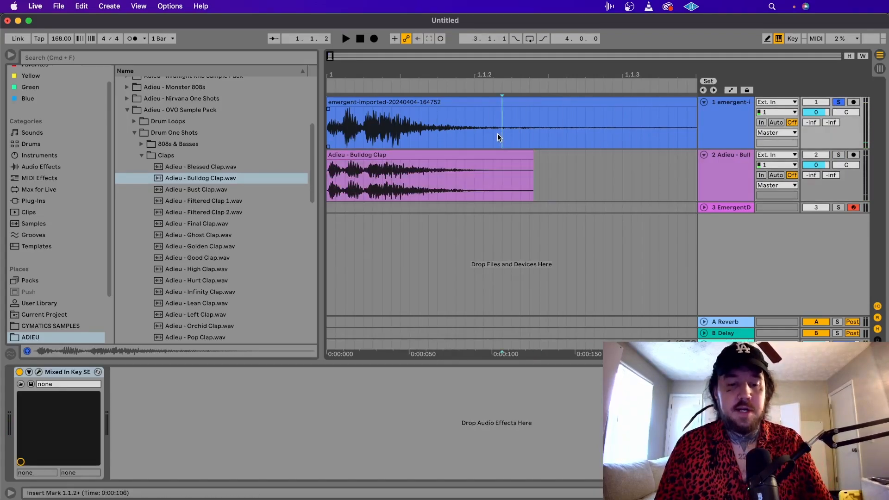
key("super+e")
left_click(535, 103)
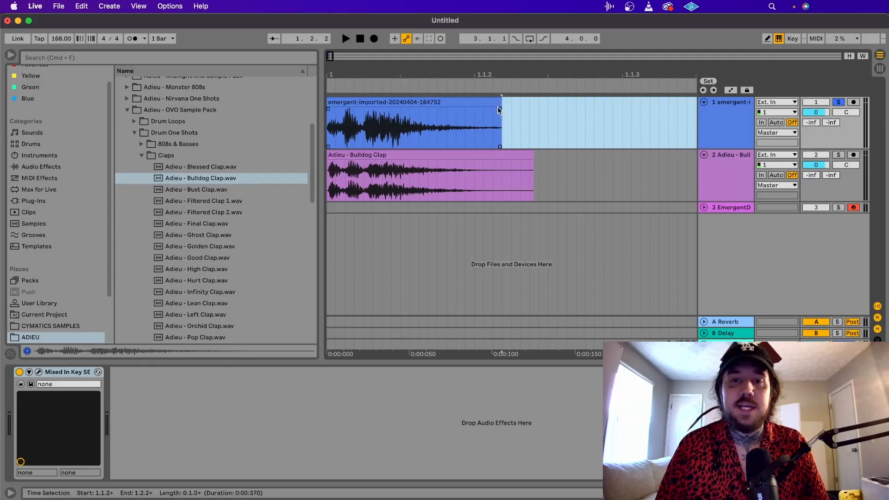
key("Delete")
left_click(441, 112)
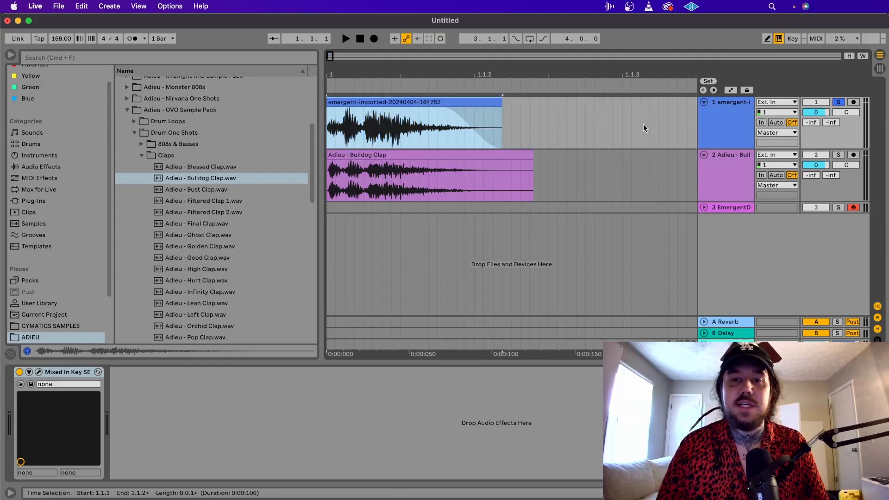
Play the trimmed clap and the original Bulldog Clap repeatedly, alternating the solo between tracks 1 and 2.
key("space")
key("space")
key("space")
key("space")
key("space")
key("space")
key("space")
key("space")
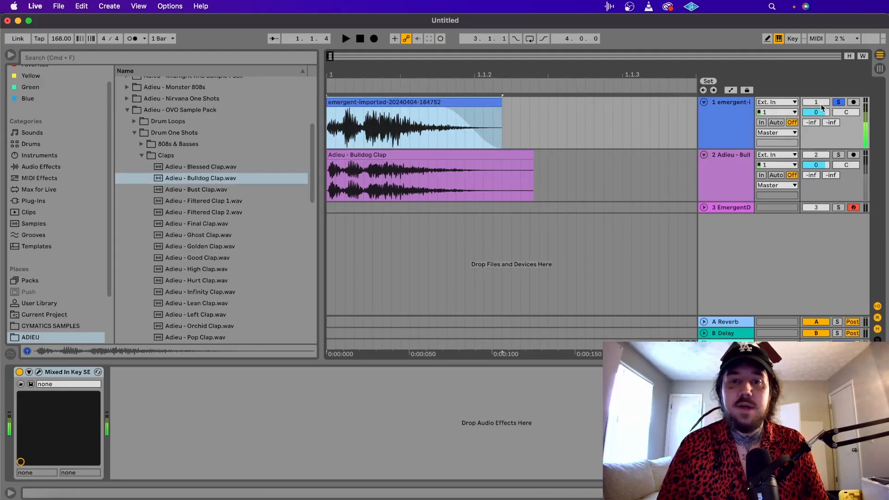
left_click(841, 155)
key("space")
key("space")
key("space")
key("space")
key("space")
key("space")
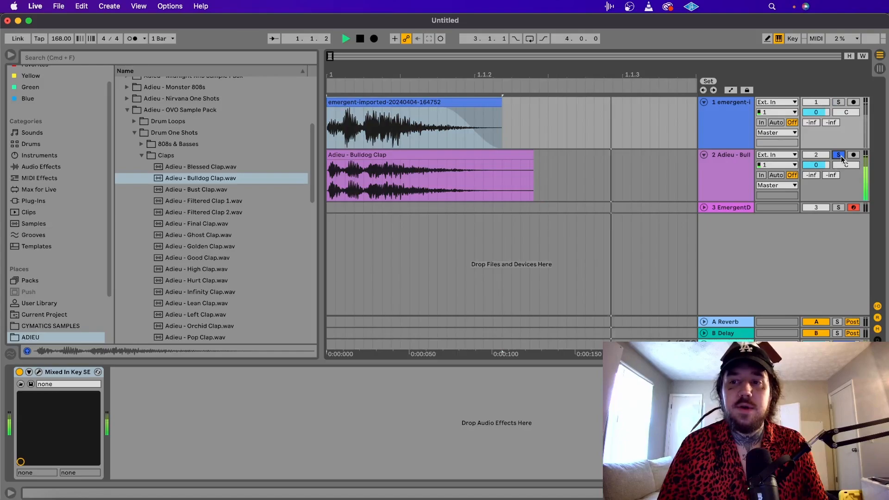
left_click(838, 104)
key("space")
key("space")
key("space")
key("space")
key("space")
key("space")
key("space")
key("space")
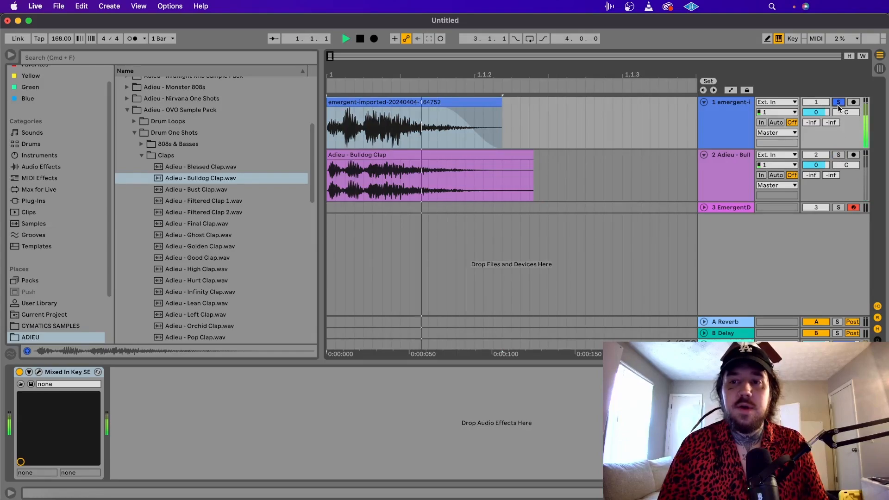
Return to the EmergentDrums track, search The Secret Sauce folder for "young", and audition Young Chop Snare.wav from Trap Snares.
left_click(731, 208)
scroll(118, 272, "down", 1)
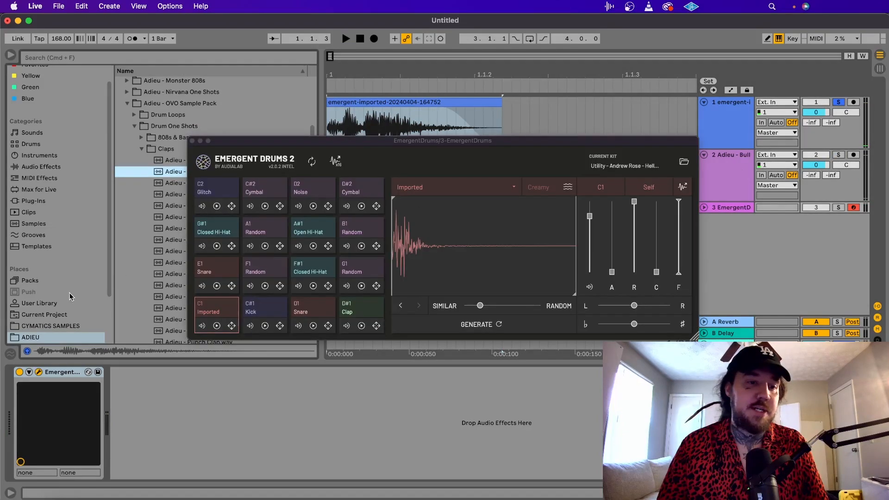
scroll(68, 297, "down", 4)
left_click(57, 294)
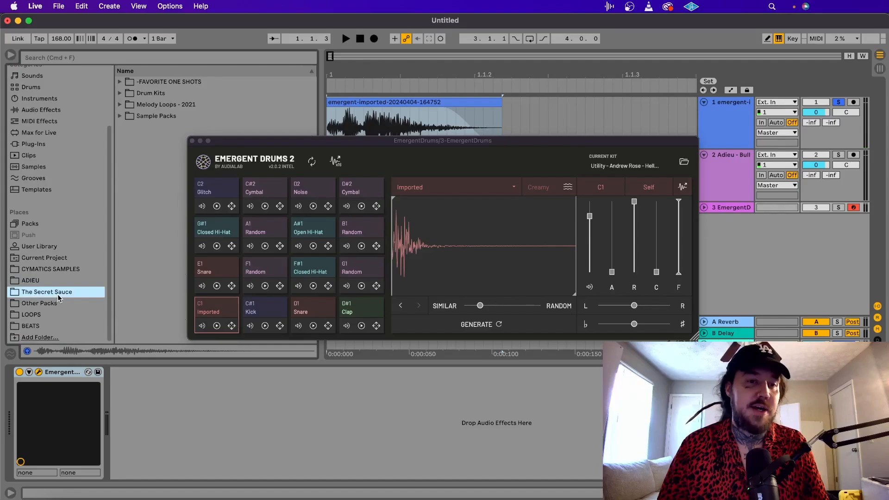
left_click(119, 61)
type("young")
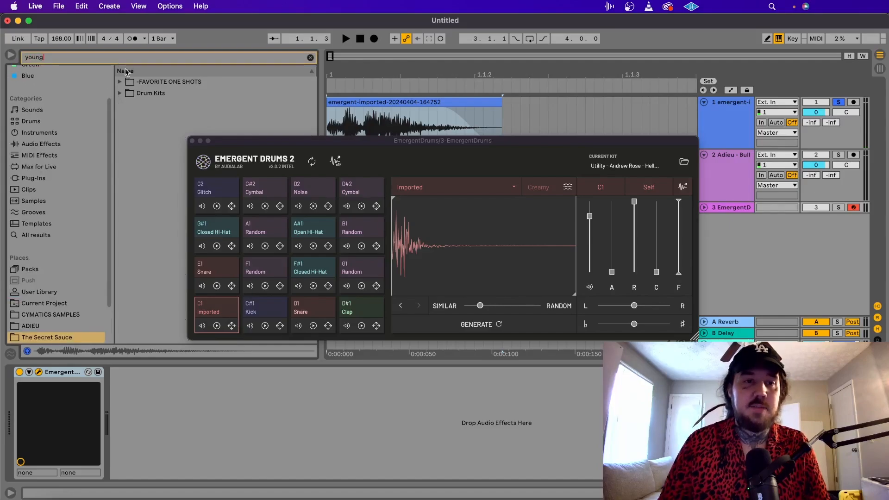
left_click(137, 107)
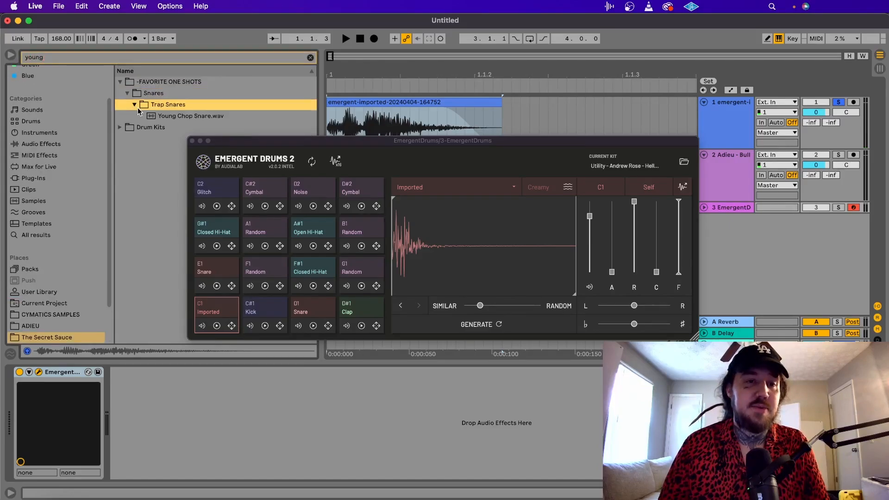
left_click(163, 118)
Import Young Chop Snare.wav into pad C1, shift the variation slider further toward Similar, and generate a new snare.
left_click_drag(170, 117, 447, 223)
left_click(482, 307)
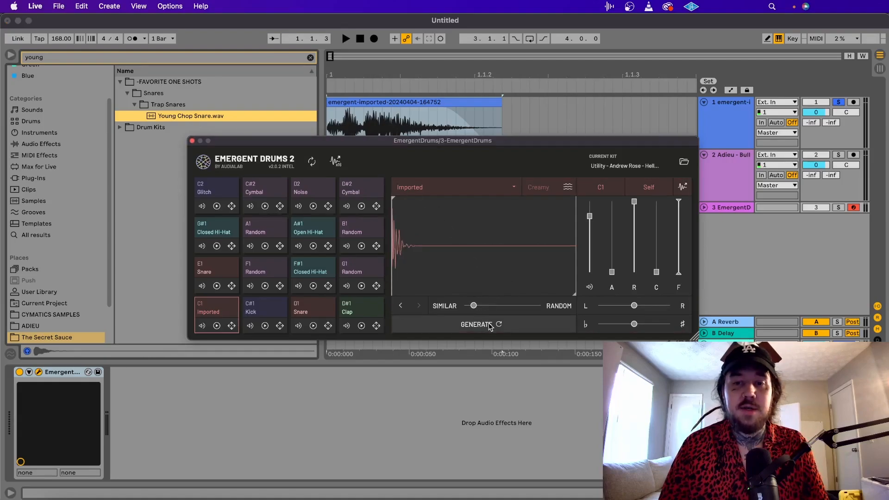
left_click(490, 326)
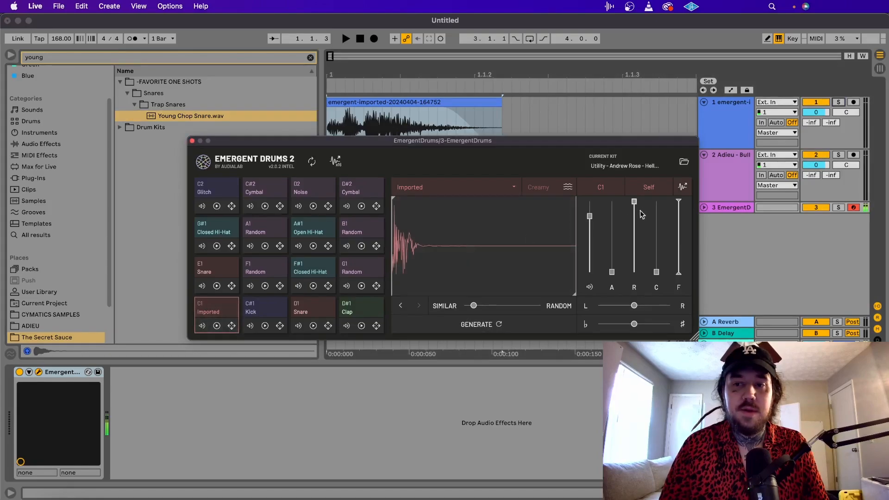
Replace the clips at the start of both audio tracks with the generated snare on track 1 and Young Chop Snare on track 2.
left_click_drag(683, 187, 382, 105)
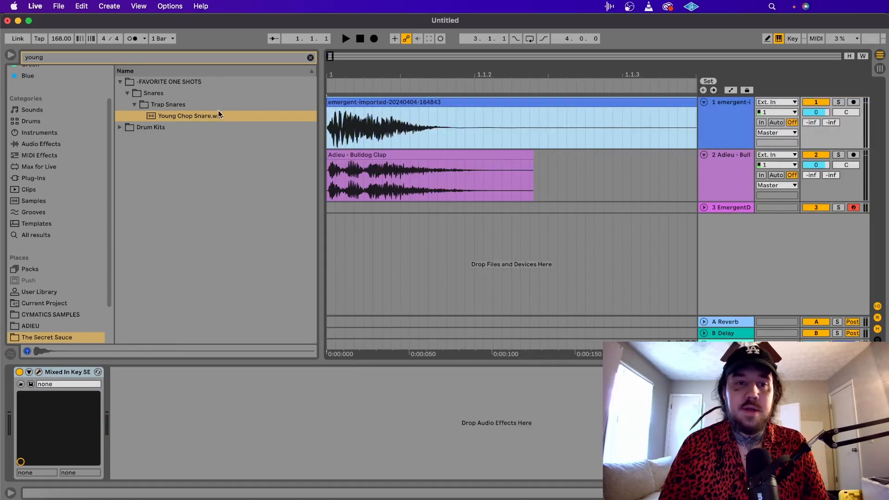
left_click_drag(218, 113, 331, 178)
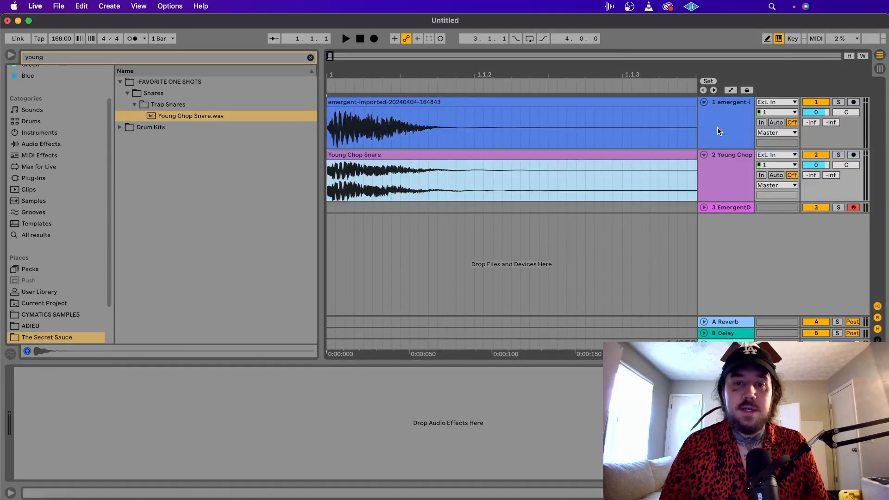
Compare the generated snare with the original Young Chop Snare by alternately soloing tracks 1 and 2 and playing each repeatedly.
left_click(838, 103)
key("space")
key("space")
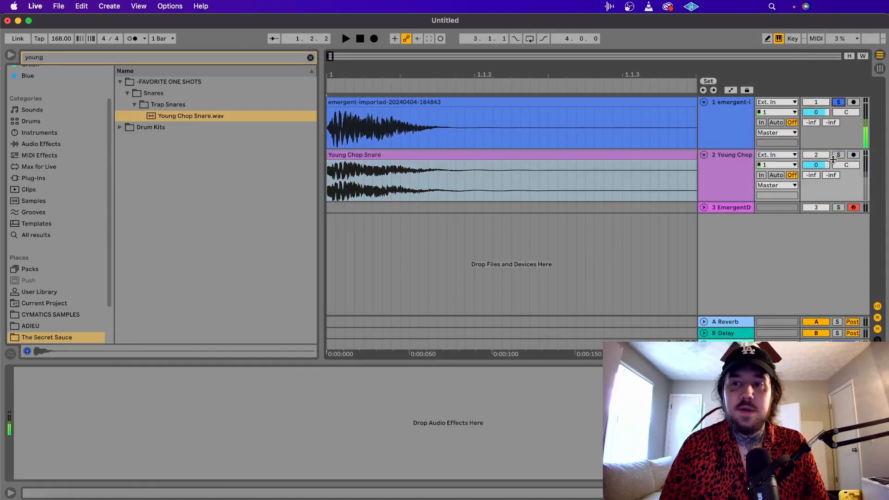
key("space")
key("space")
left_click(838, 156)
key("space")
key("space")
key("space")
key("space")
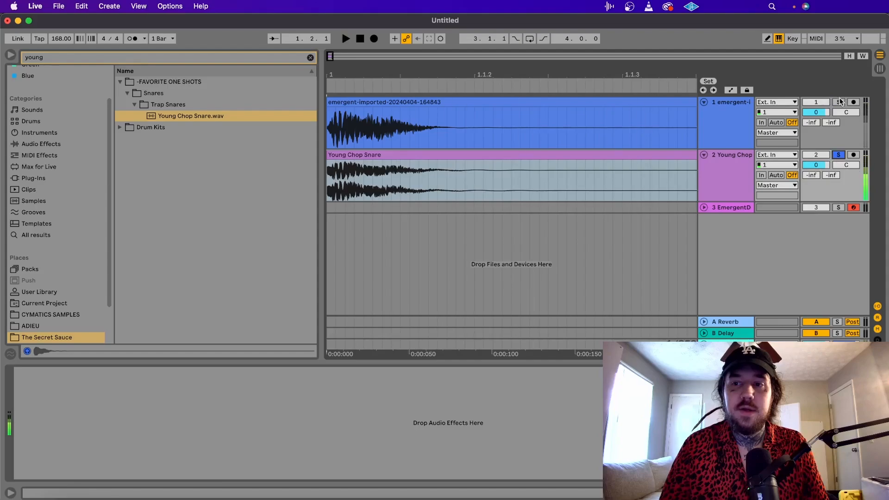
left_click(840, 102)
key("space")
key("space")
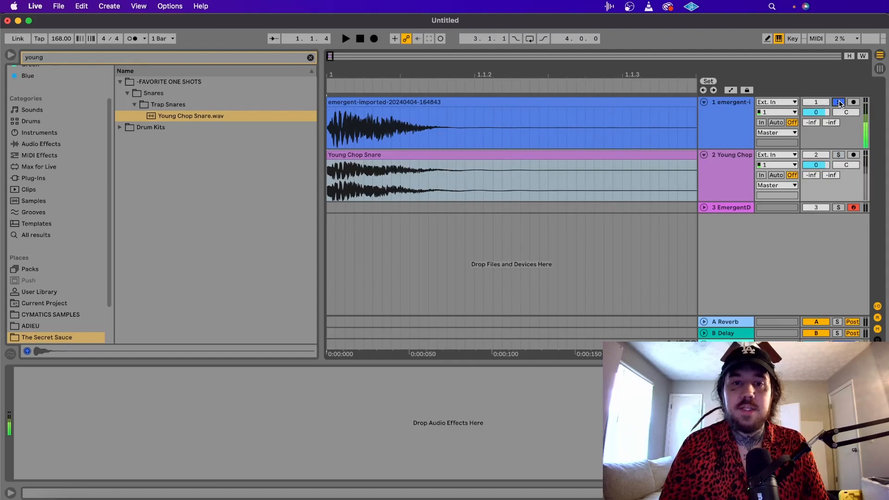
left_click(838, 154)
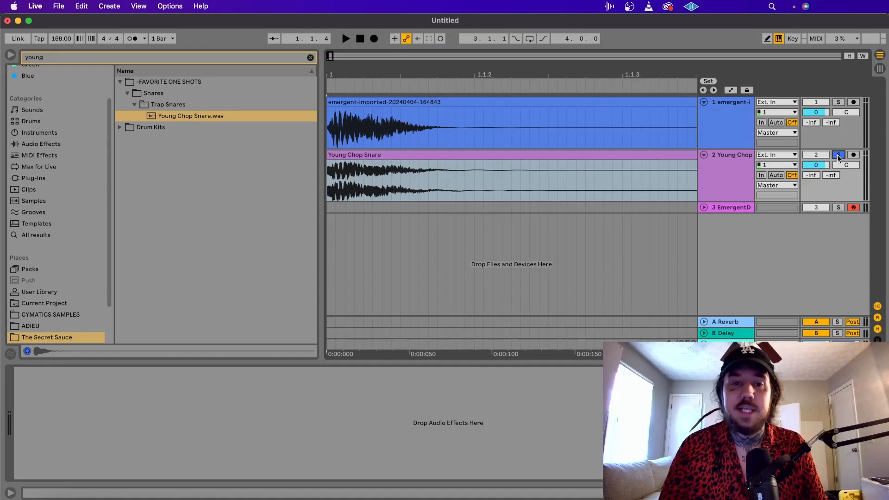
key("space")
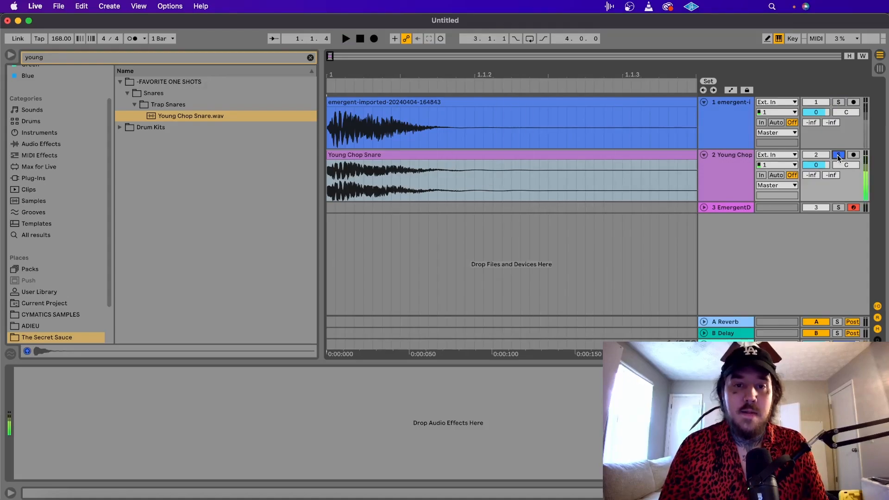
left_click(838, 101)
key("space")
key("space")
key("space")
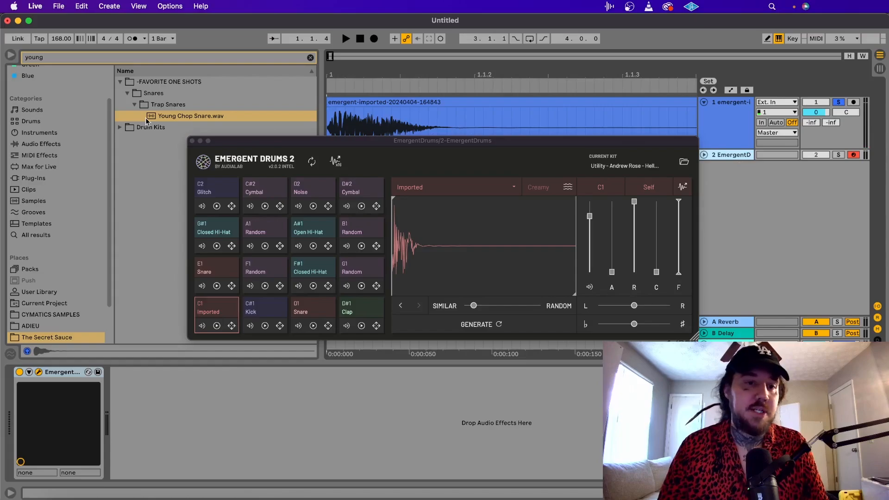
Go back to the ADIEU folder, collapse Claps, and audition the first sample in the OVO Sample Pack's Snares folder.
scroll(75, 257, "down", 3)
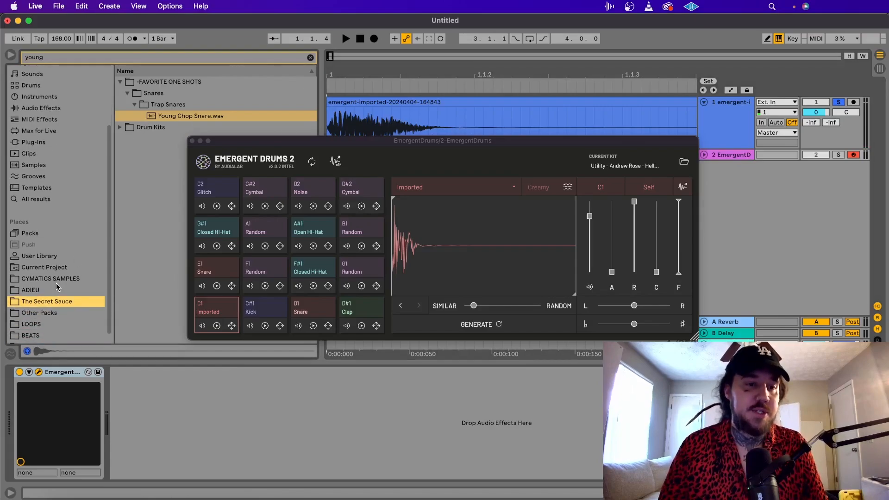
left_click(56, 287)
key("super+f")
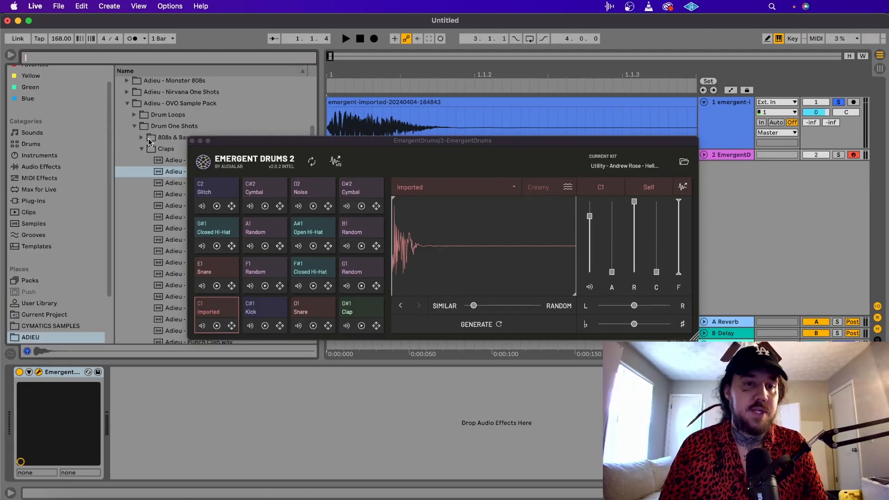
left_click(145, 149)
left_click(142, 239)
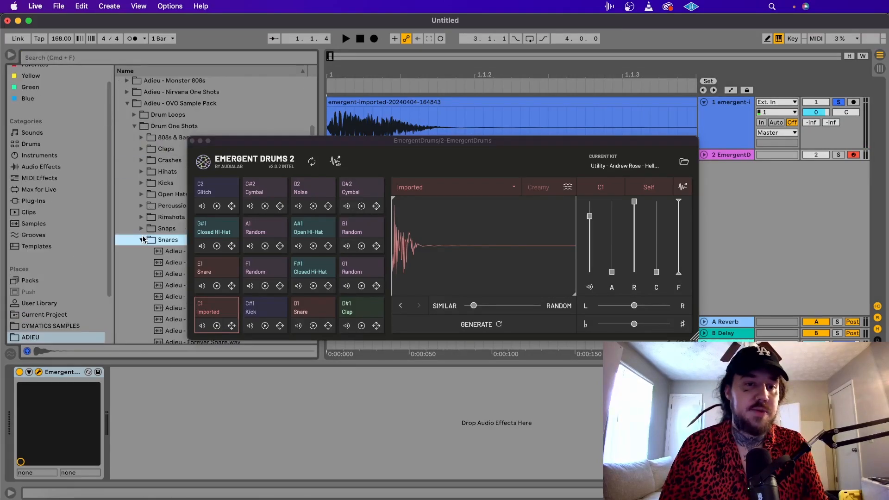
left_click(158, 252)
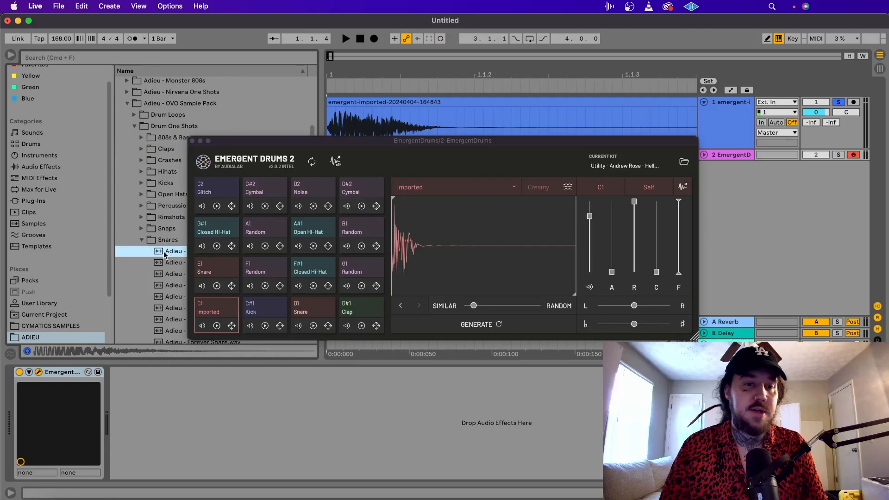
Import the first OVO snare into pad C1, preview it, move the variation slider toward Random, and generate a new snare.
left_click_drag(164, 254, 470, 275)
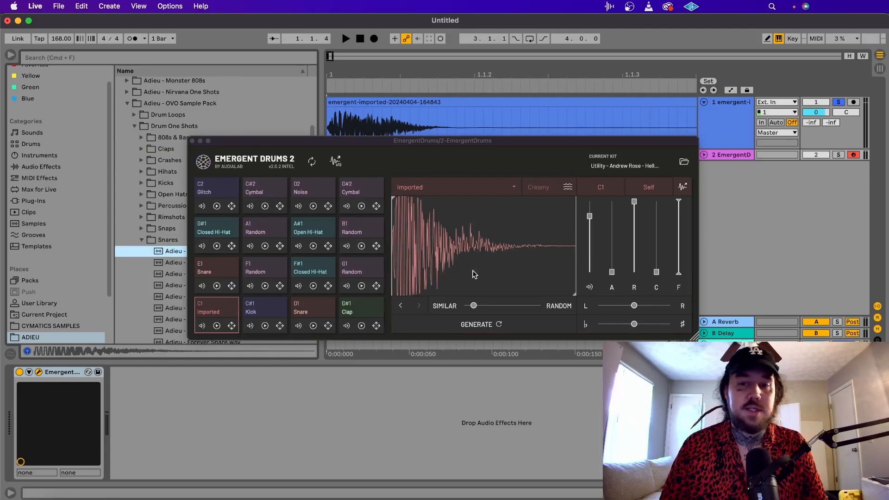
left_click(550, 212)
mouse_move(474, 306)
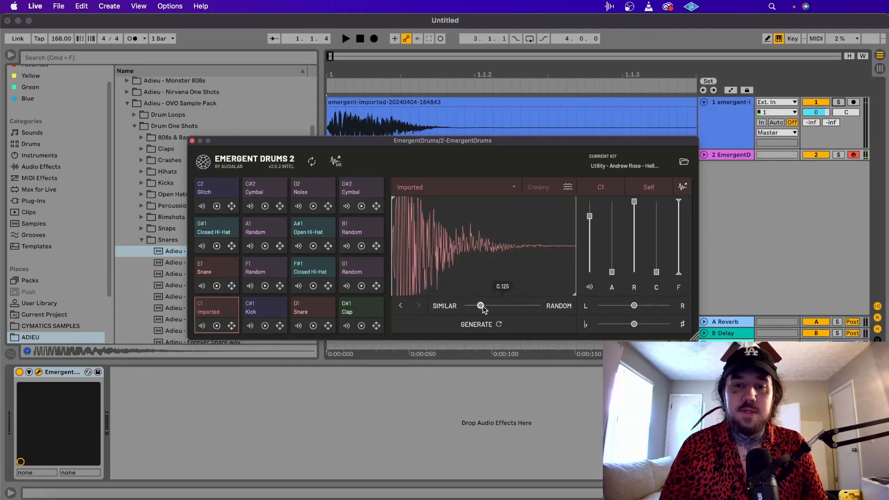
left_click(488, 324)
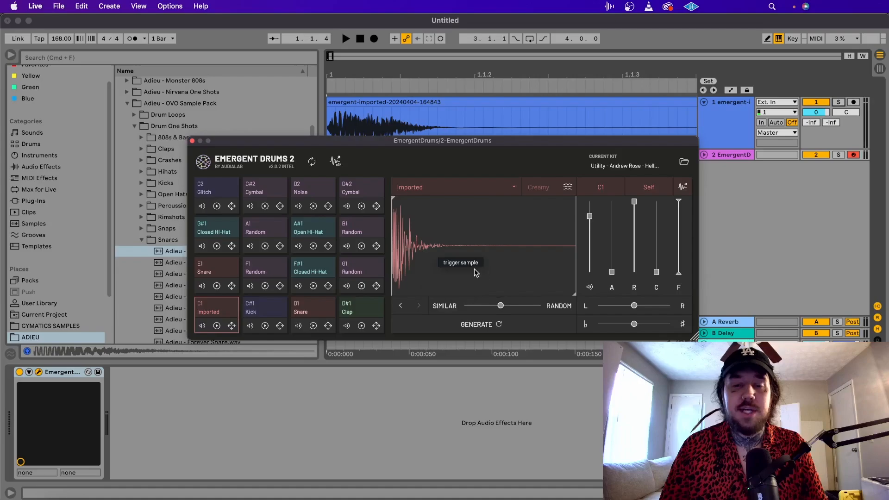
Generate another snare variation on pad C1, preview it, and place it at the start of audio track 1.
left_click(497, 324)
left_click(477, 236)
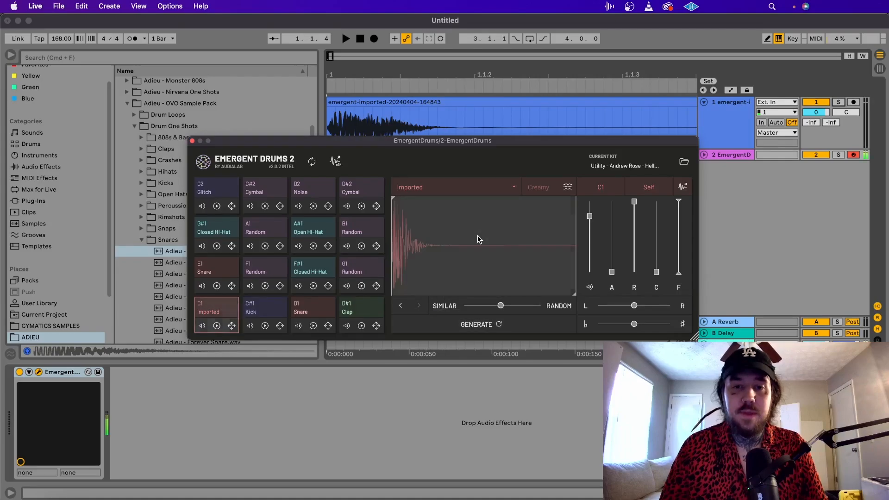
left_click_drag(683, 188, 356, 125)
left_click_drag(355, 125, 330, 124)
Solo track 1 and play the generated snare repeatedly.
left_click(839, 102)
key("space")
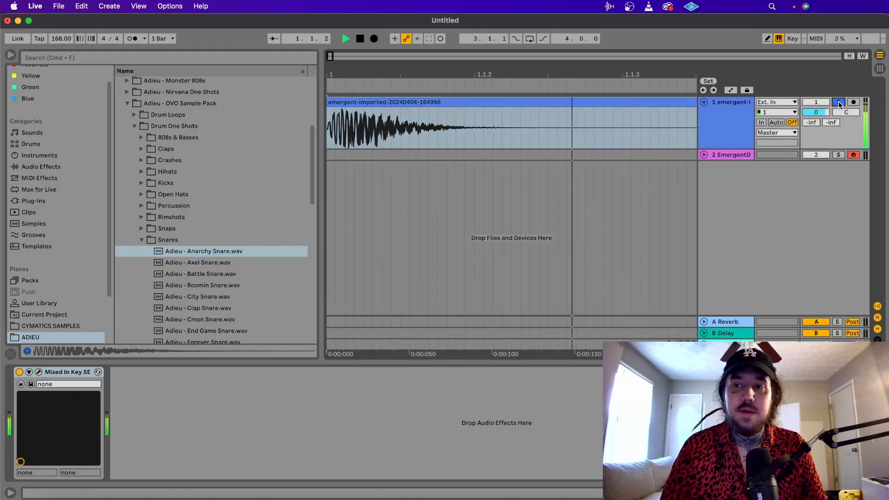
key("space")
key("space")
key("space")
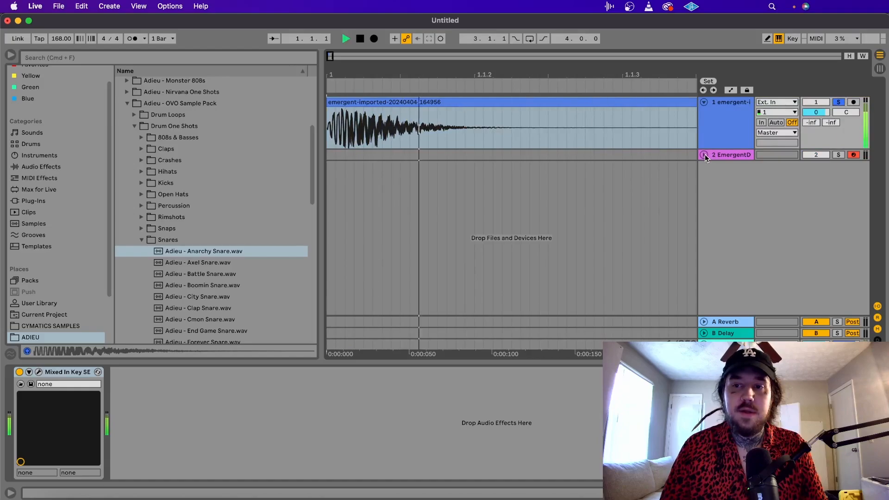
Unfold the Emergent Drums track, insert an audio track below track 1, and place Adieu - Anarchy Snare.wav at its start.
left_click(704, 155)
left_click(733, 105)
key("super+t")
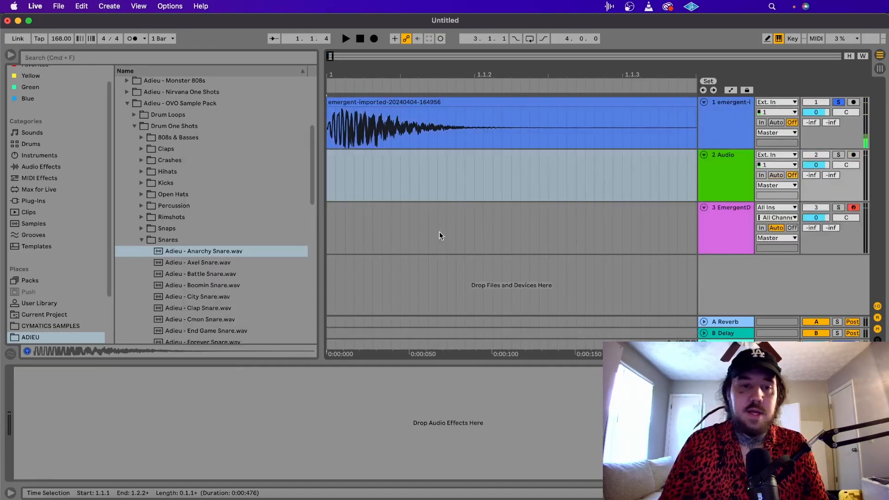
left_click_drag(237, 253, 331, 177)
Compare the original Anarchy Snare with the generated snare by alternately soloing tracks 2 and 1 and playing each repeatedly.
left_click(838, 155)
key("space")
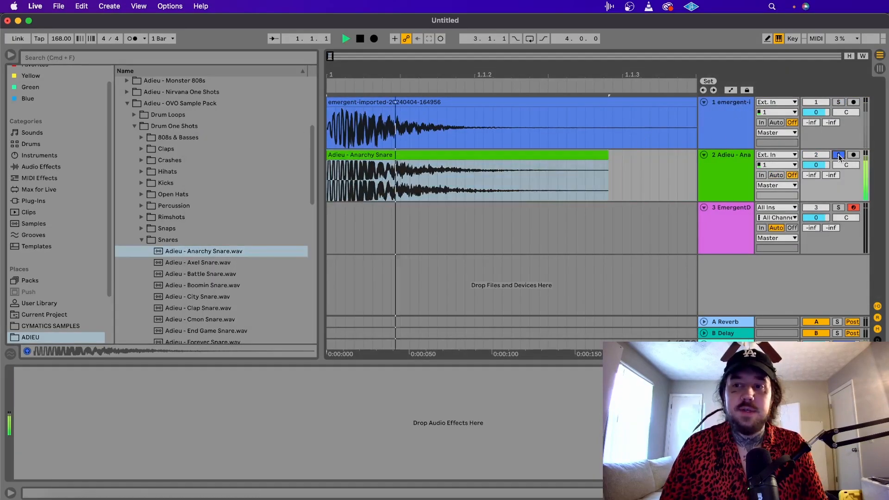
key("space")
key("space")
left_click(839, 103)
key("space")
key("space")
key("space")
key("space")
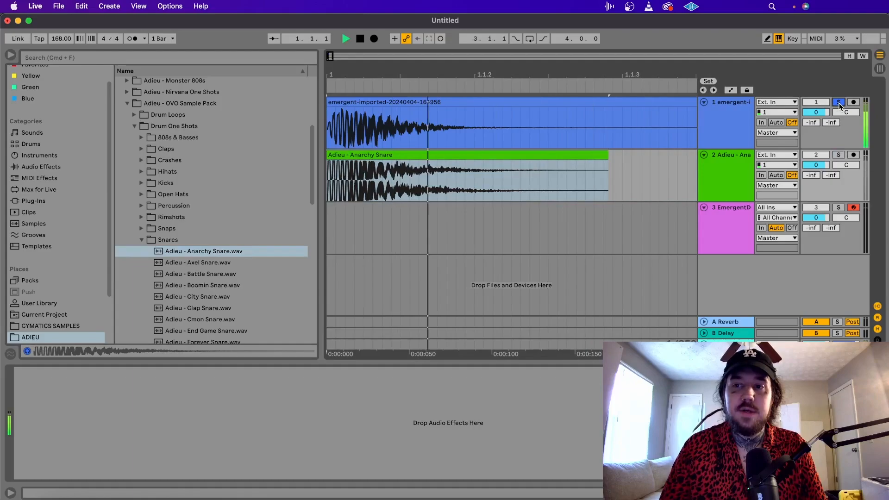
key("space")
key("space")
key("space")
key("space")
key("space")
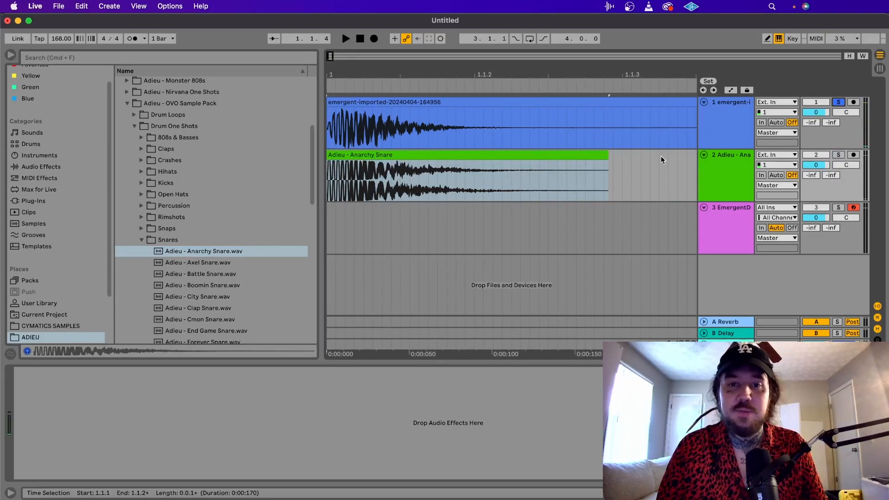
left_click(839, 155)
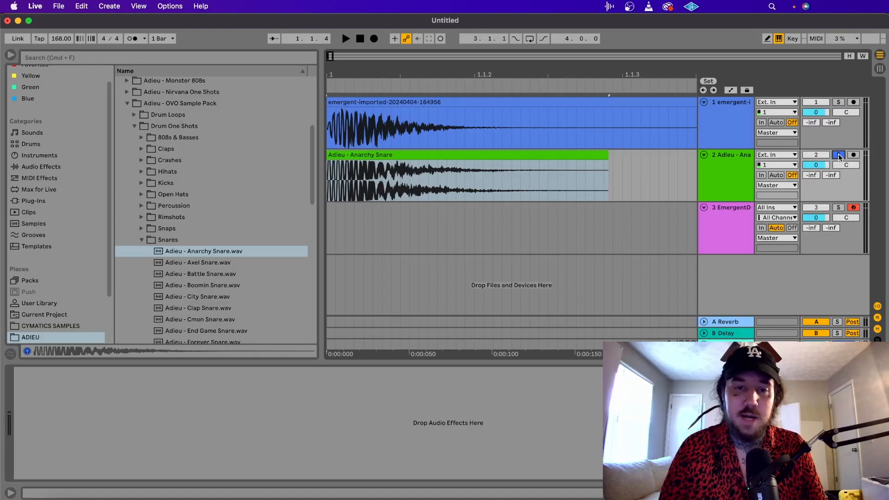
key("space")
left_click(839, 103)
key("space")
key("space")
key("space")
key("space")
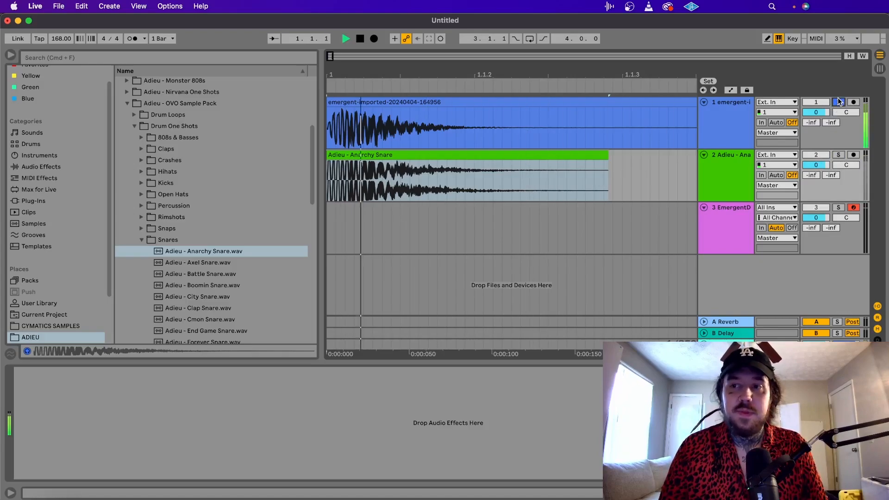
key("space")
Delete both snare clips from tracks 1 and 2 and place the insert marker at the start of track 1.
left_click(576, 155)
left_click(537, 101, "shift")
key("Delete")
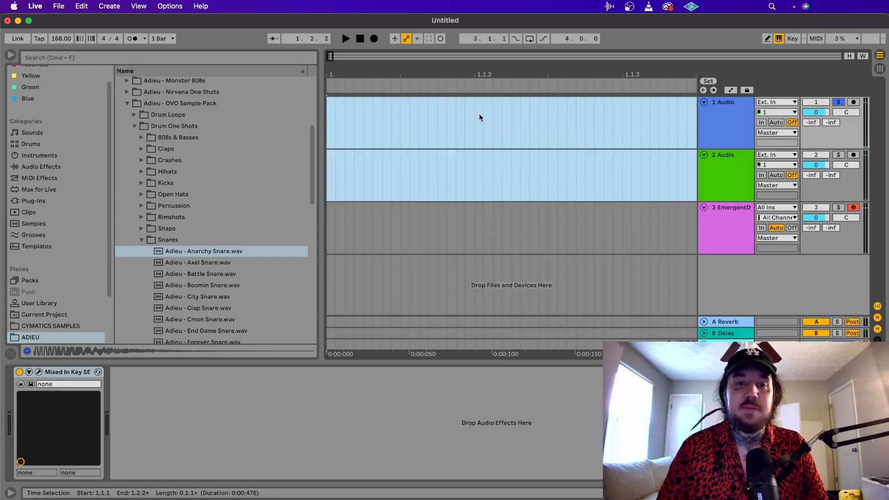
left_click(334, 132)
left_click(328, 137)
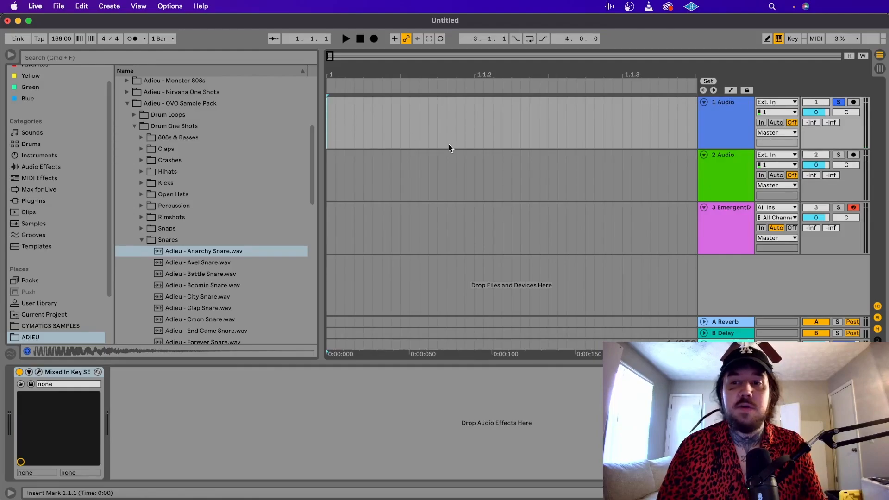
Bring back Emergent Drums, open the OVO Sample Pack's Percussion folder in place of Snares, and move the plugin window clear of the file names.
left_click(713, 226)
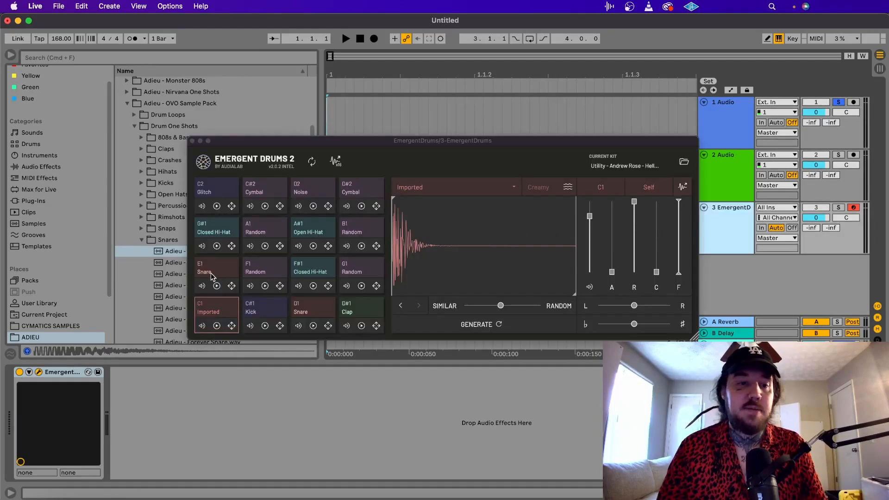
left_click(142, 240)
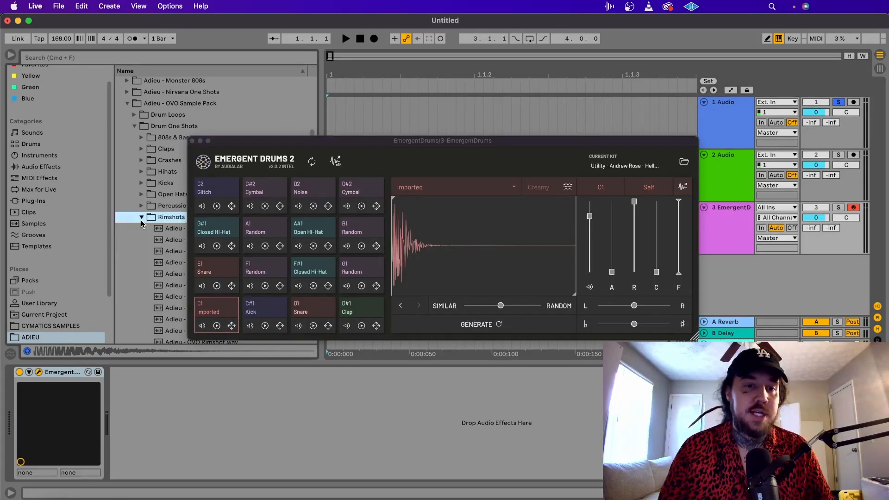
left_click(142, 220)
left_click(142, 205)
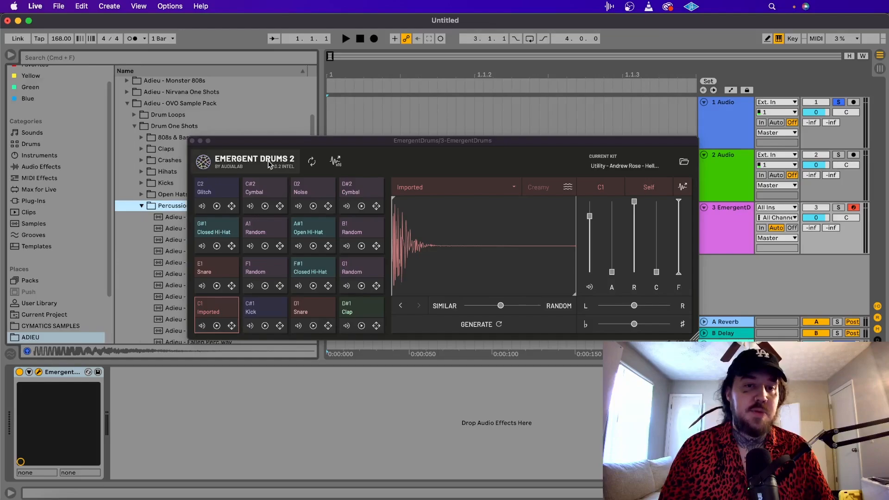
left_click_drag(281, 143, 355, 142)
scroll(224, 244, "down", 3)
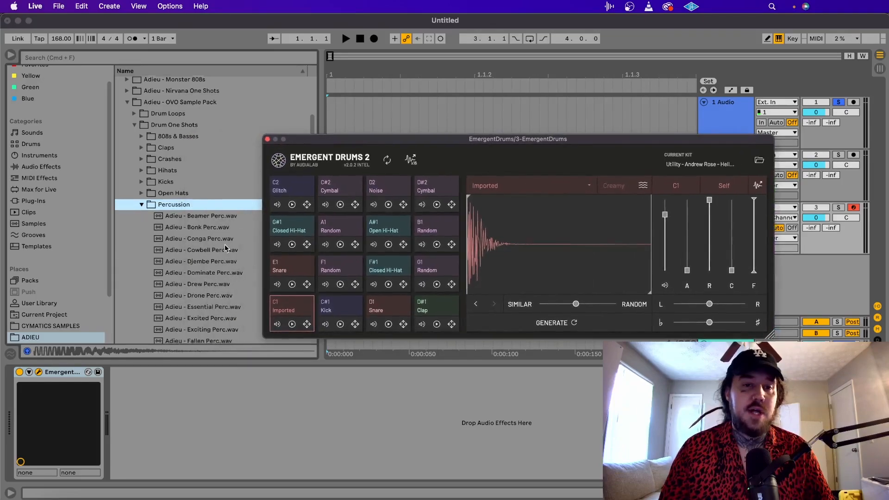
Audition the Djembe, Dominate, Drew, Cowbell, Conga and Bonk percussion samples in the OVO Sample Pack.
left_click(214, 227)
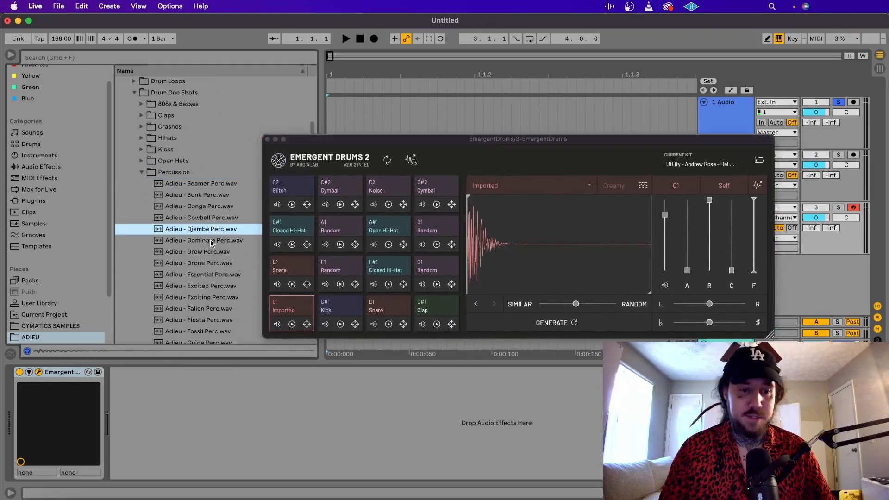
left_click(212, 241)
left_click(208, 252)
left_click(181, 217)
left_click(202, 206)
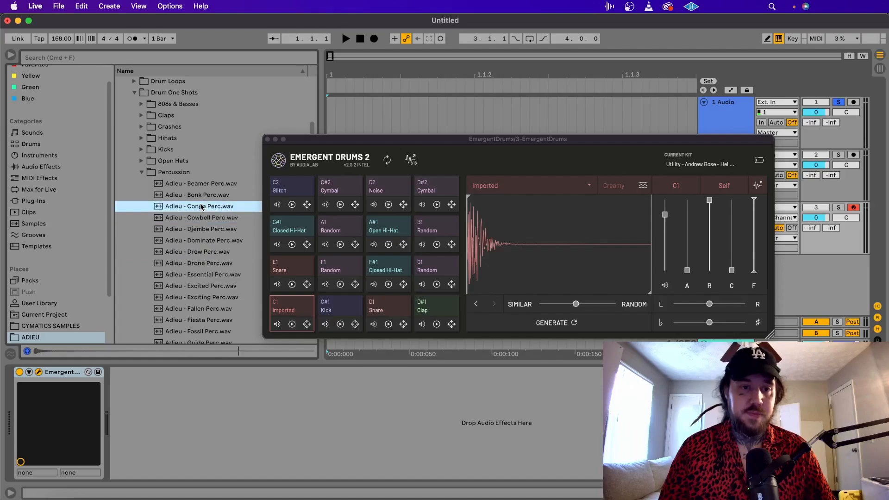
left_click(214, 195)
left_click(145, 184)
Collapse the Percussion and Drum One Shots folders and audition Essential Percussion samples up to Adieu - Another Tom Perc.wav.
left_click(142, 172)
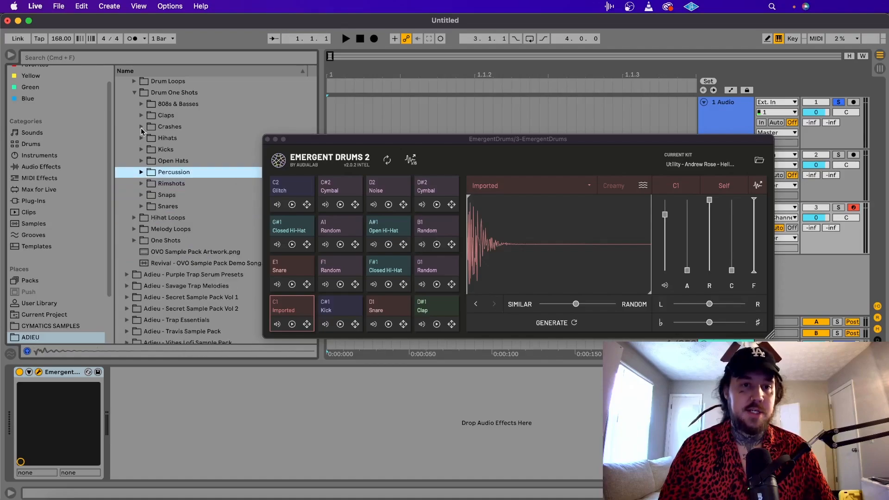
left_click(134, 92)
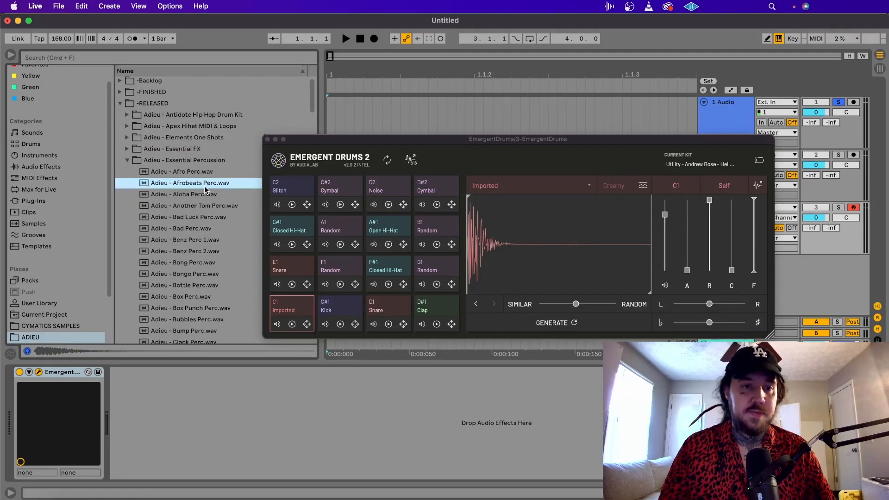
key("Down")
key("Down")
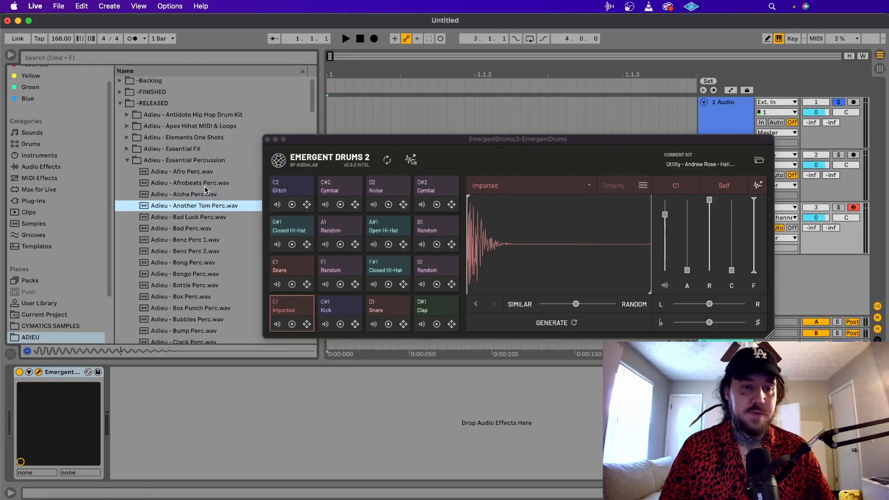
Import Adieu - Another Tom Perc.wav into pad C1, move the variation slider toward Random, generate a new tom, and preview it.
left_click_drag(192, 209, 549, 269)
left_click_drag(570, 305, 569, 305)
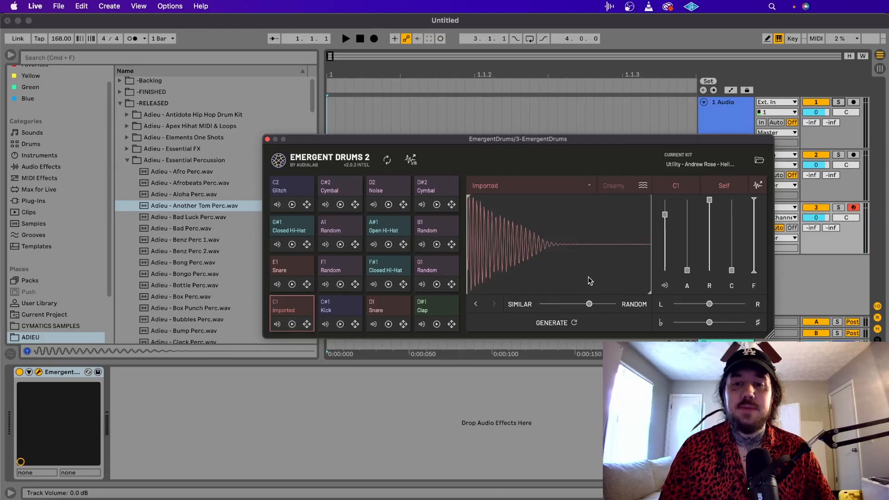
left_click(585, 322)
left_click(577, 251)
left_click(577, 251)
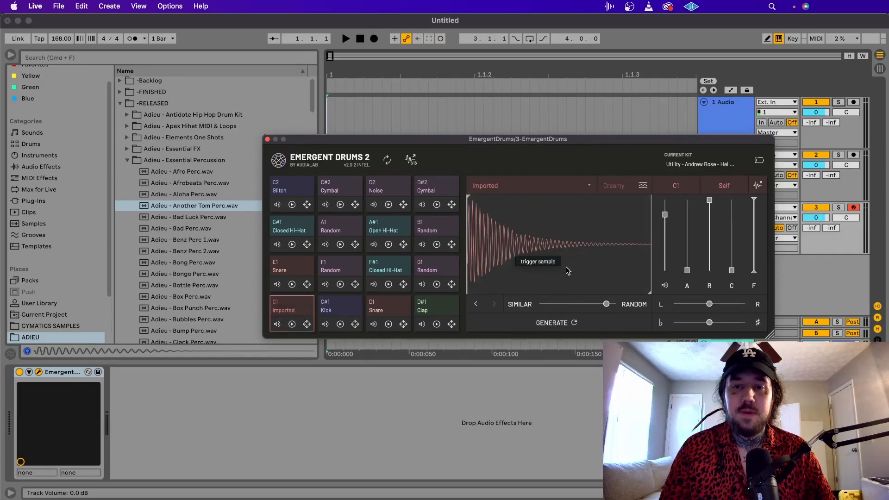
Generate and preview a tom with variation further toward Random, placing it on track 1 and Another Tom Perc on track 2.
left_click(565, 267)
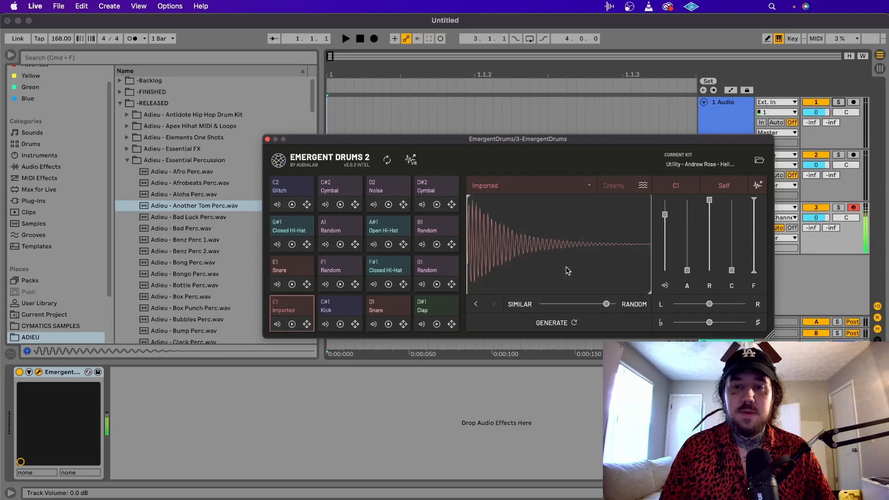
left_click(566, 267)
left_click(566, 267)
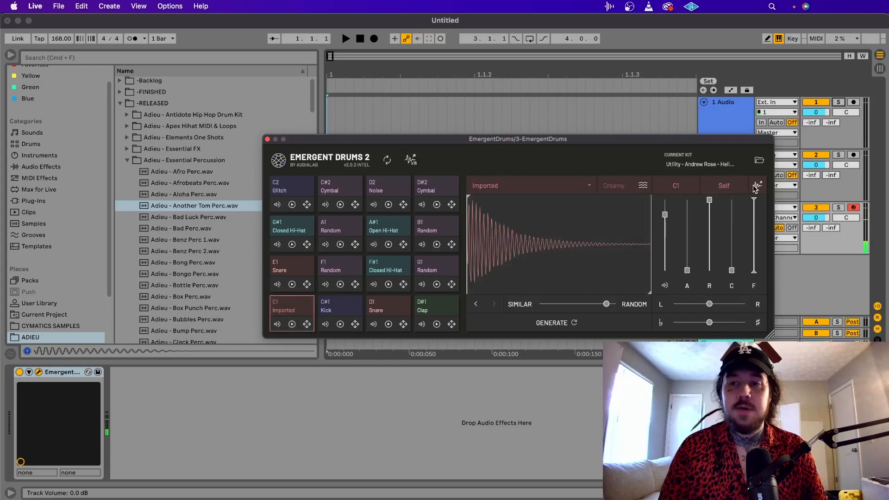
left_click_drag(757, 186, 382, 116)
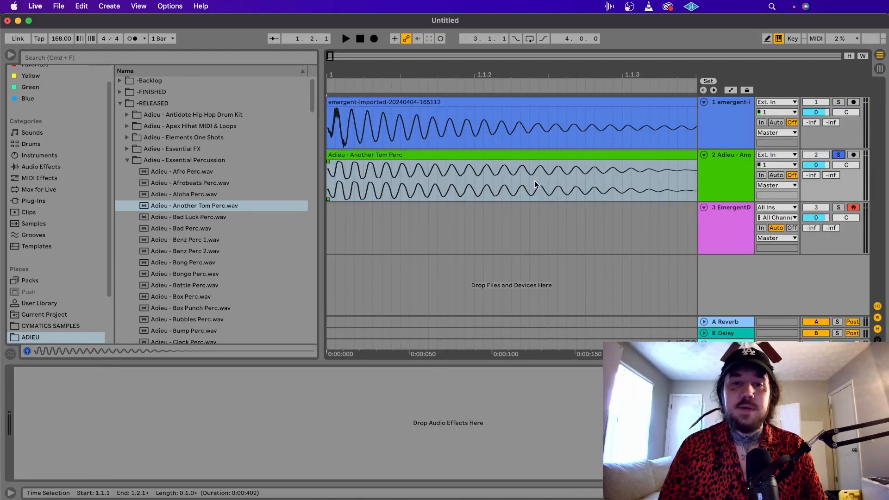
Compare the original tom on track 2 with the generated tom on track 1 by soloing and playing each.
key("space")
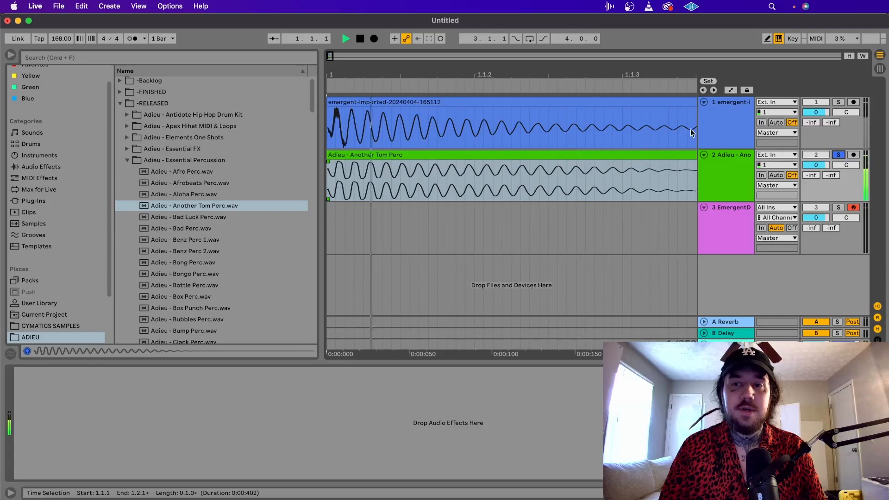
key("space")
left_click(838, 102)
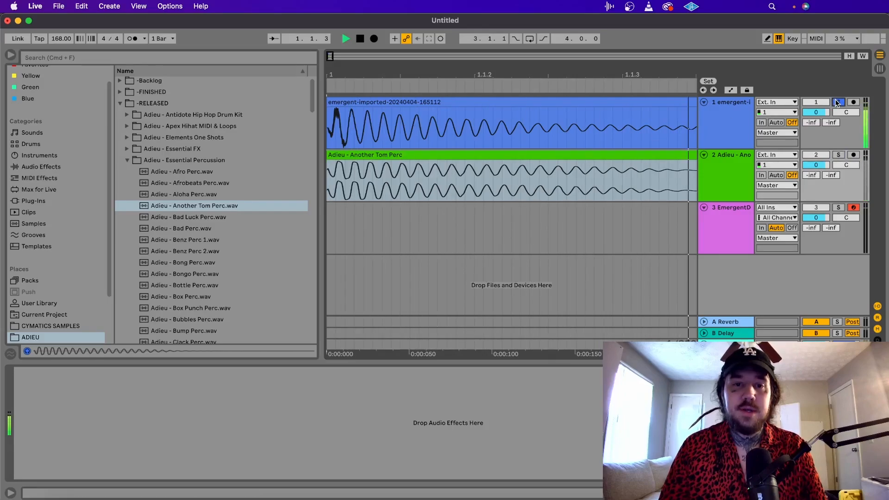
key("space")
Examine the waveforms of the generated tom and the original Another Tom Perc up close for differences.
left_click(387, 220)
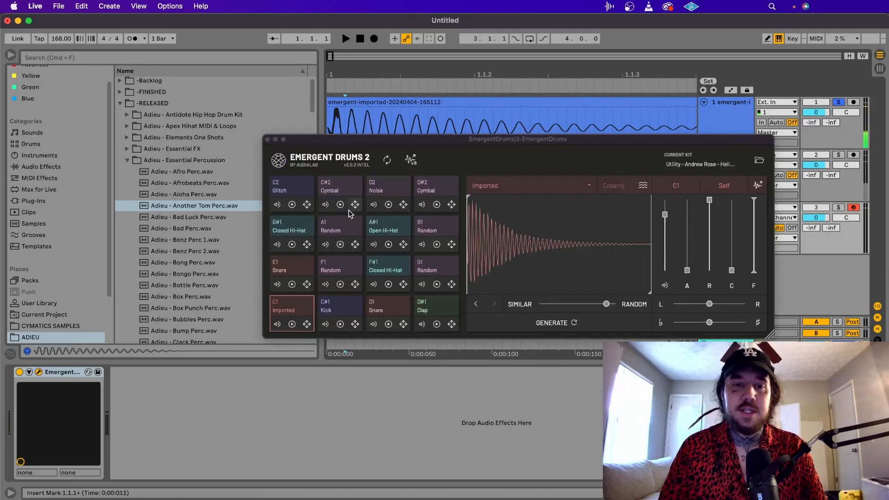
left_click(354, 132)
scroll(353, 130, "up", 5)
scroll(353, 130, "left", 3)
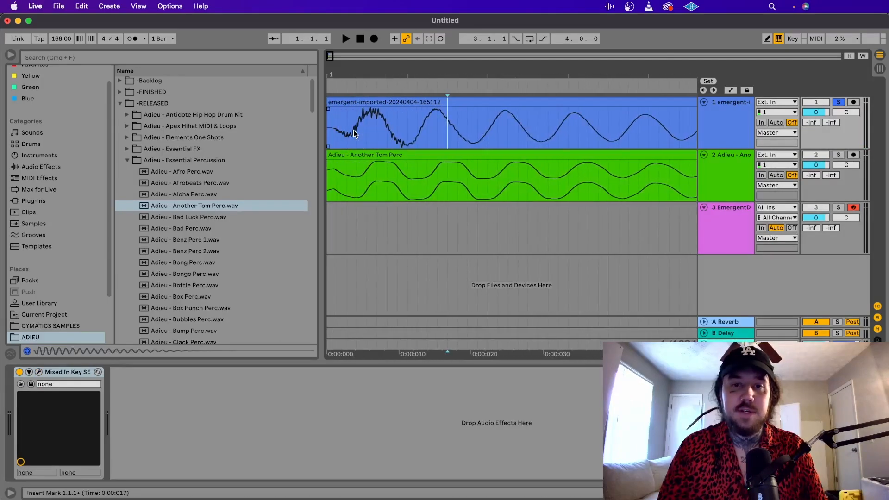
scroll(433, 153, "right", 1)
scroll(433, 153, "right", 1)
scroll(427, 125, "right", 8)
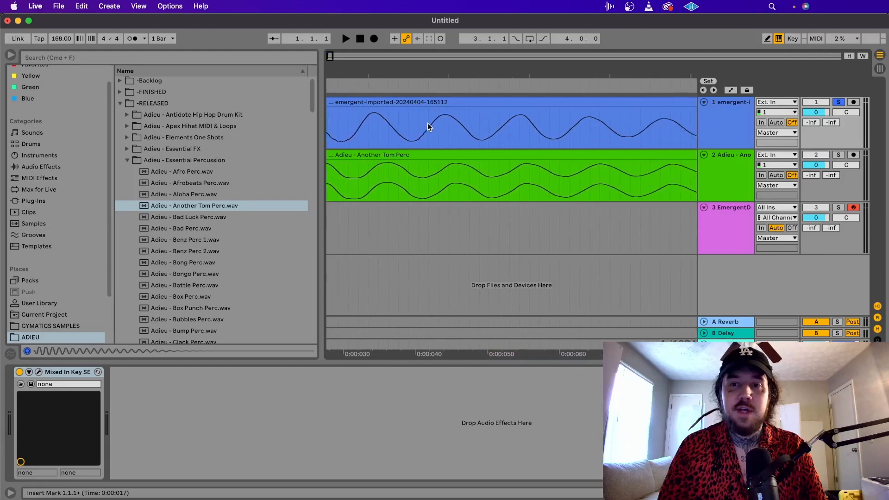
Delete the generated tom and Another Tom Perc clips from tracks 1 and 2.
scroll(427, 123, "down", 5)
left_click_drag(626, 175, 297, 121)
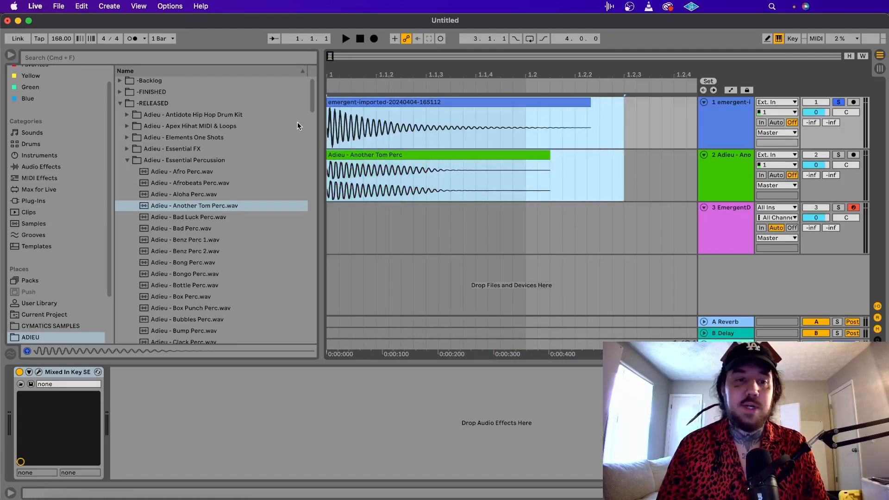
key("Delete")
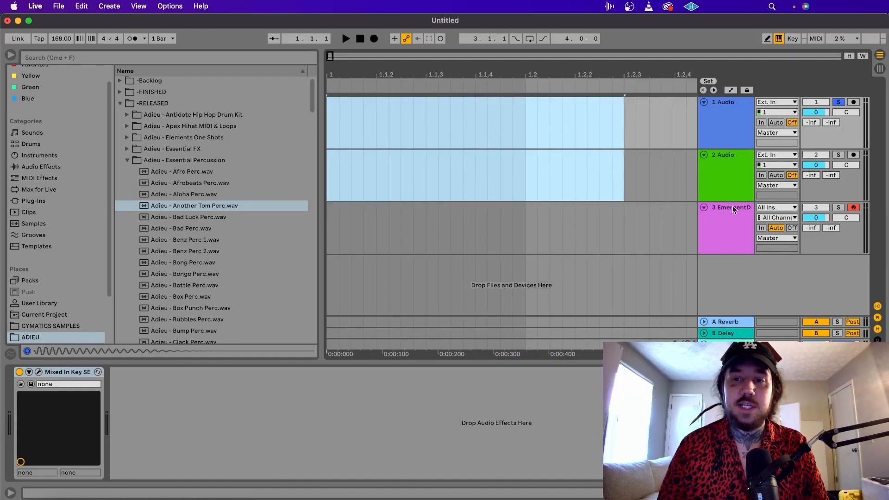
Bring back Emergent Drums and audition Essential Percussion samples including Clack Perc and Bump Perc.
left_click(210, 309)
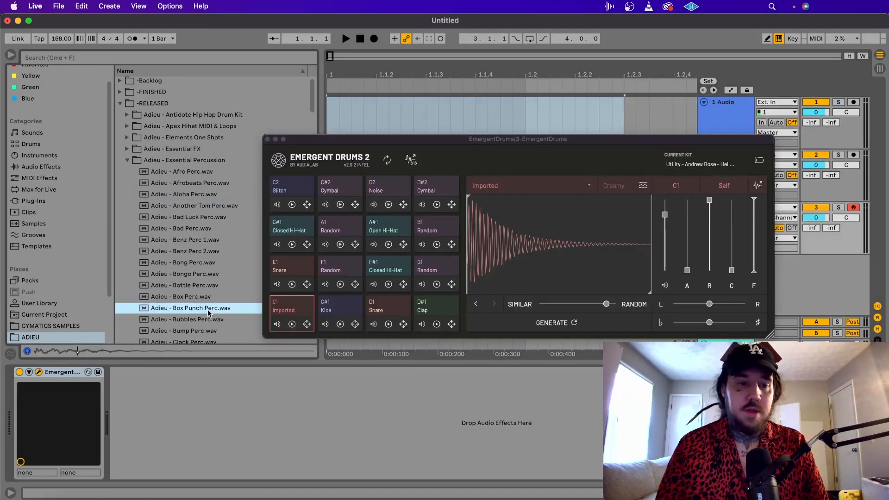
scroll(208, 309, "down", 2)
left_click(202, 306)
left_click(196, 319)
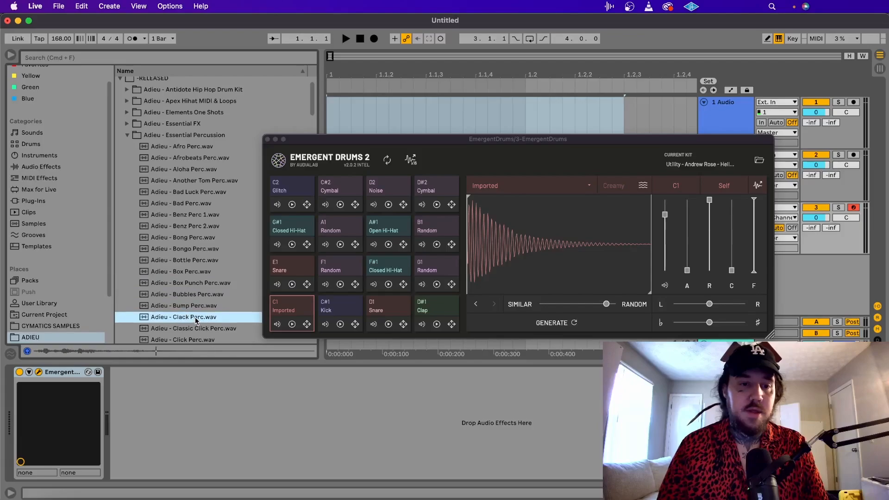
left_click(195, 307)
Import Adieu - Bump Perc.wav into pad C1, move the variation slider toward Similar, generate a new percussion hit, and preview it.
left_click_drag(187, 309, 522, 270)
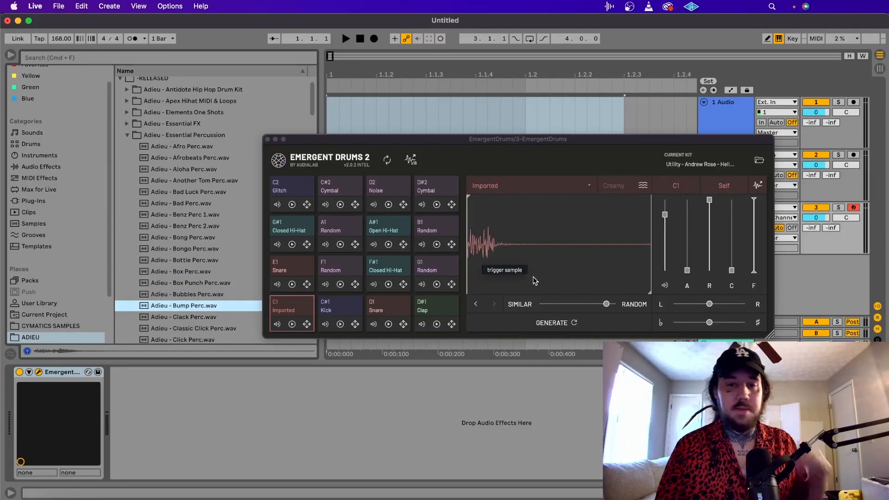
left_click_drag(583, 304, 526, 306)
left_click(555, 325)
left_click(588, 274)
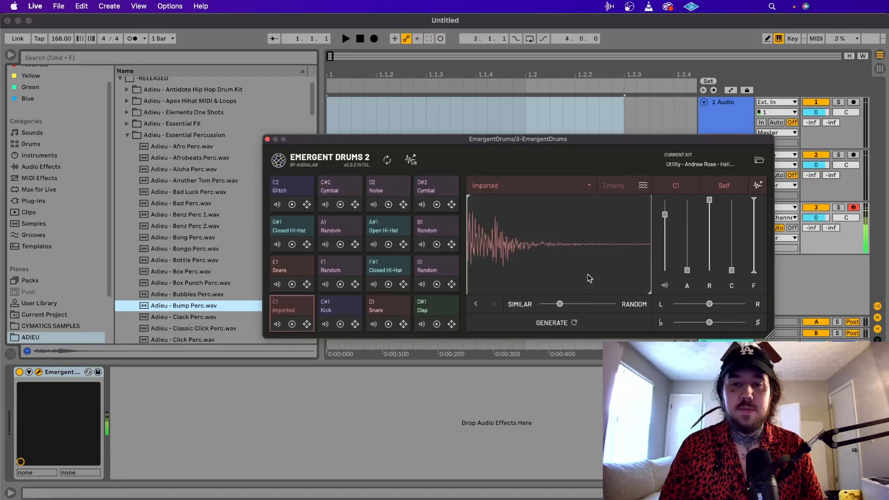
left_click(587, 274)
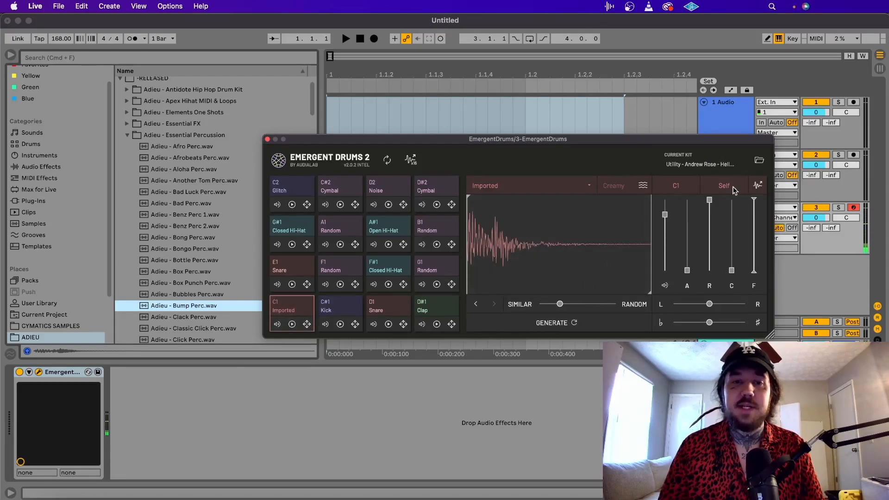
Place the generated percussion hit at the start of track 1, shorten and fade out its tail, and play it soloed.
left_click_drag(733, 190, 341, 103)
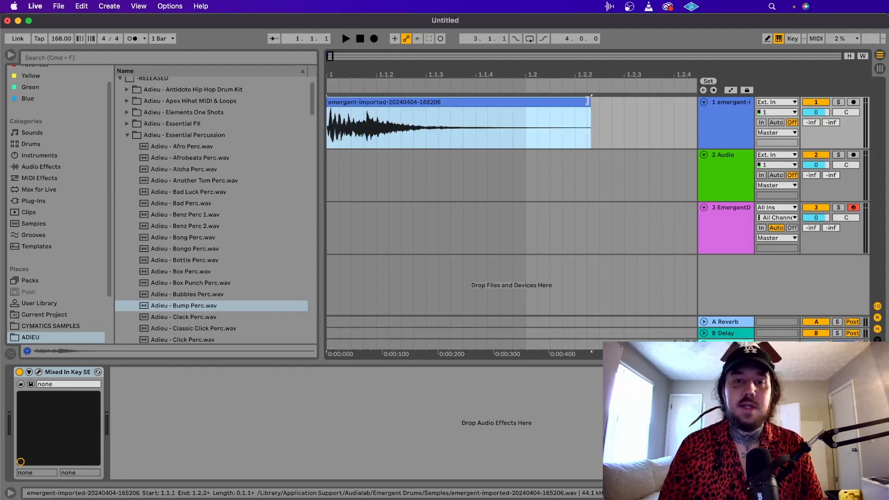
left_click_drag(588, 101, 369, 108)
left_click(837, 101)
key("space")
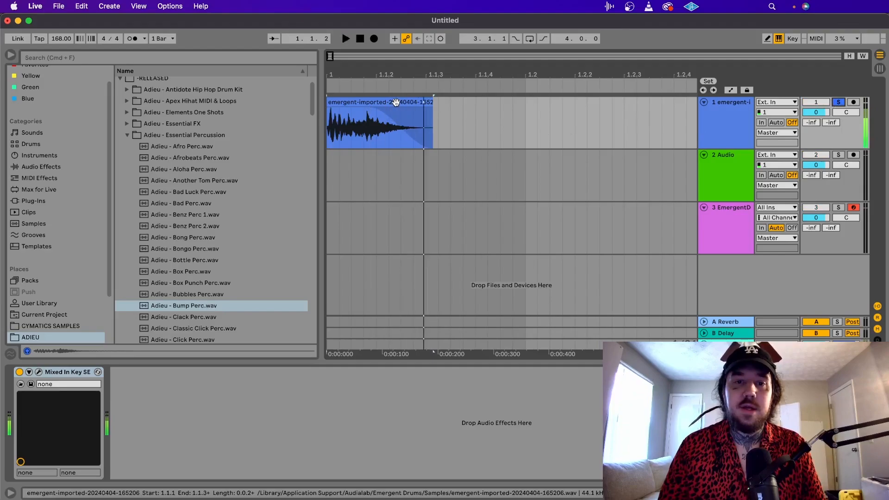
key("space")
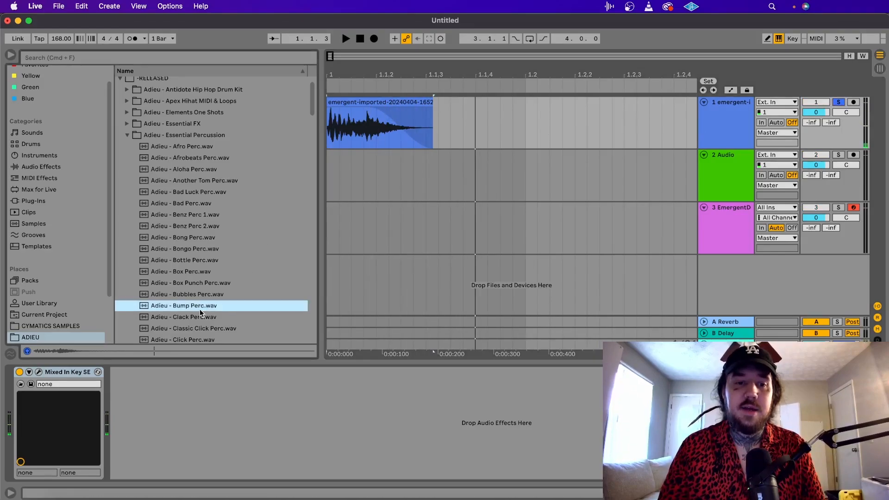
Add Adieu - Bump Perc.wav at the start of track 2 and compare it with the generated hit by alternating solo playback.
left_click_drag(200, 310, 328, 190)
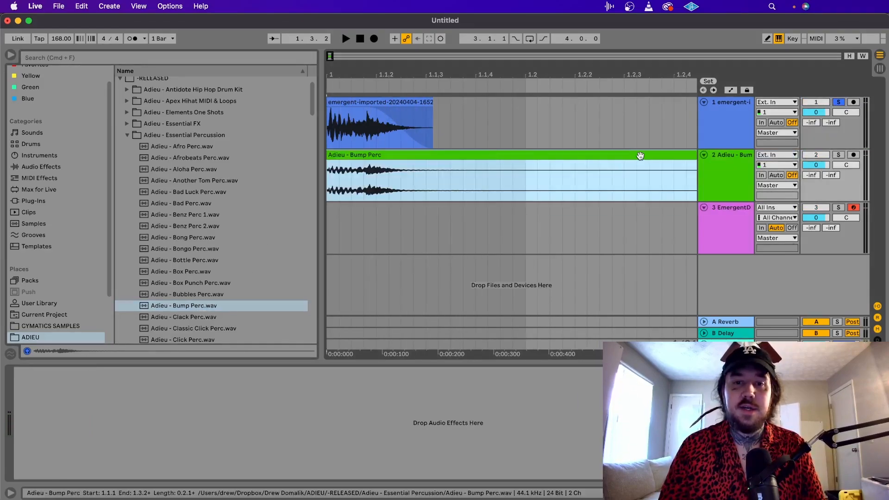
left_click(839, 155)
key("space")
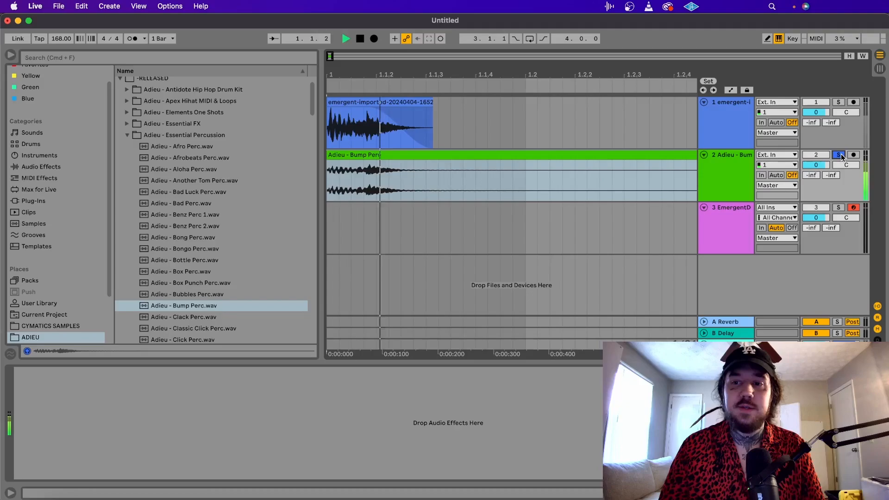
left_click(838, 102)
key("space")
key("space")
key("space")
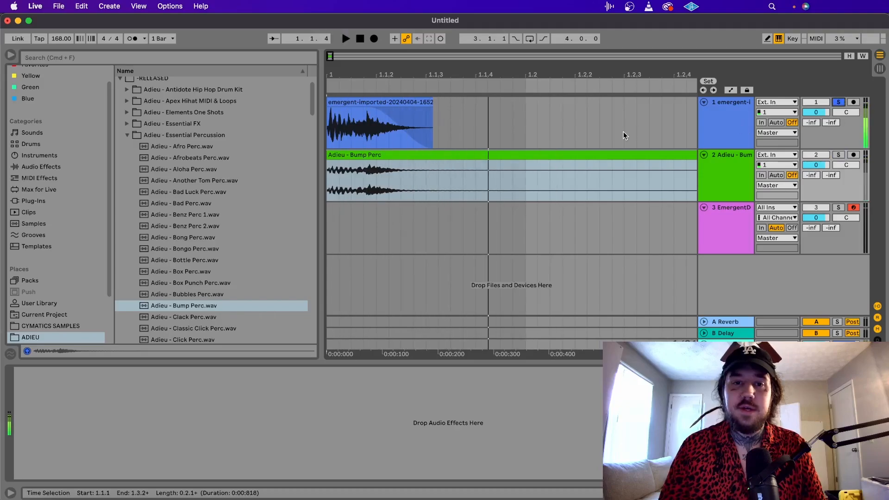
key("space")
key("space")
left_click(453, 155)
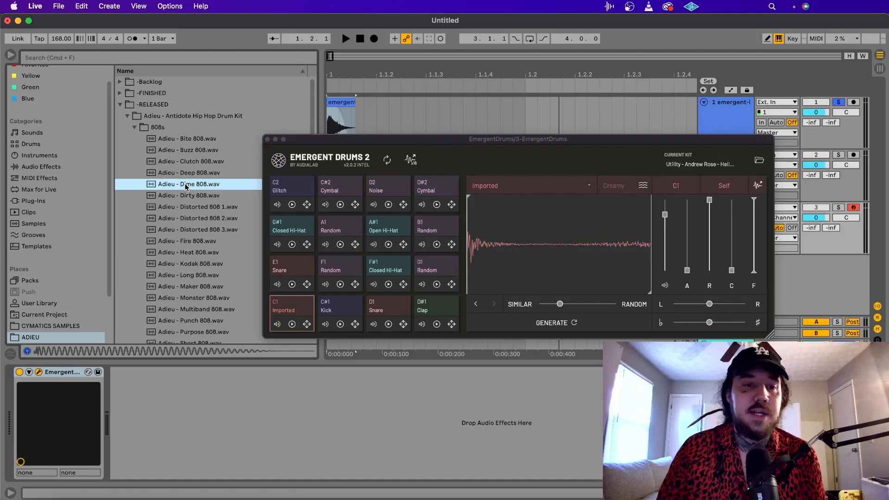
Find 808.wav in the 808s folder of The Secret Sauce's favorite one shots and audition it.
left_click(65, 327)
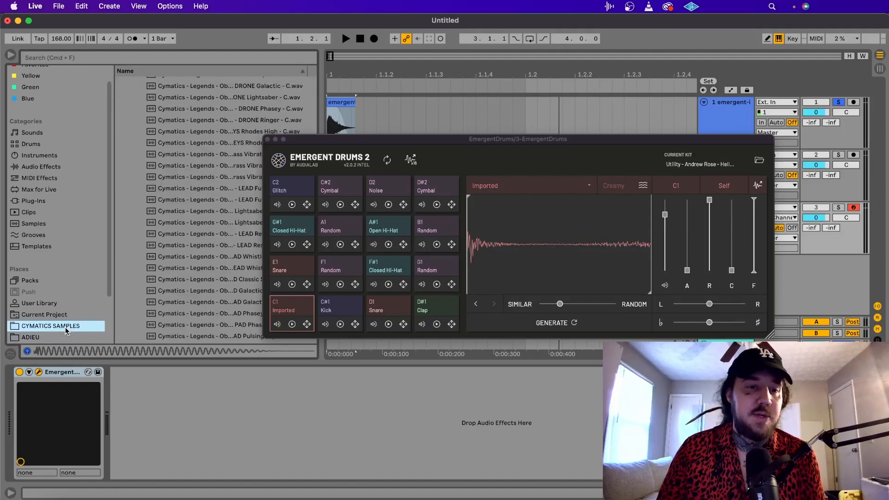
scroll(64, 328, "down", 1)
left_click(59, 319)
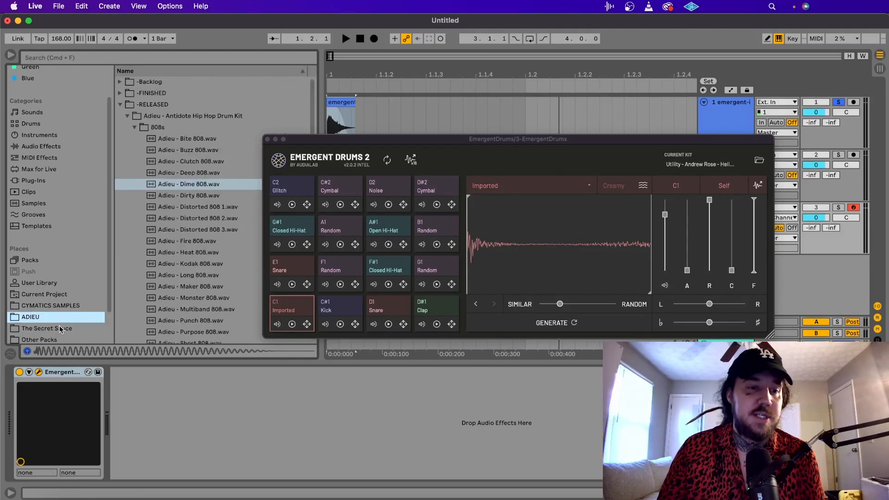
left_click(61, 328)
left_click(133, 94)
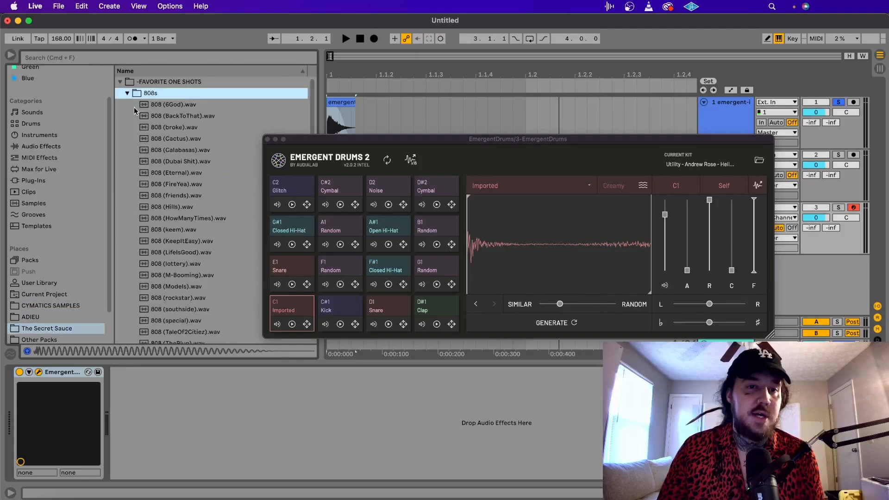
scroll(166, 161, "down", 3)
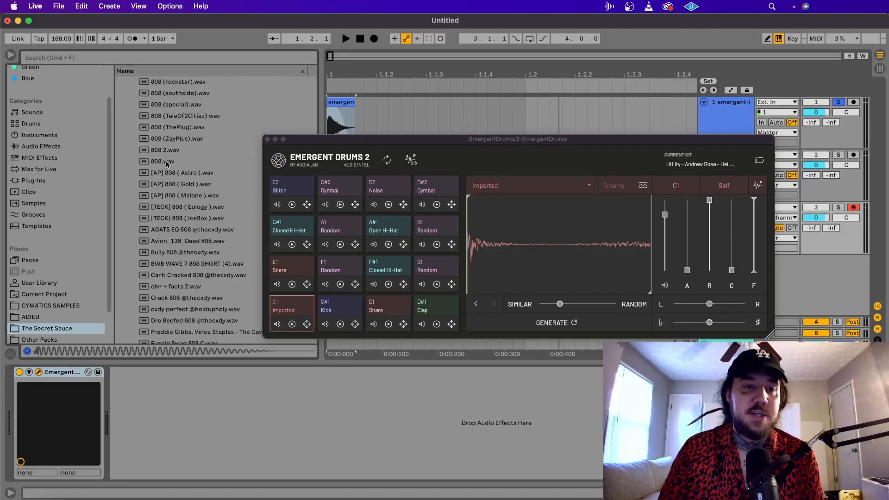
left_click(165, 161)
Import 808.wav into pad C1, move the variation slider closer to Similar, and generate a new 808.
left_click_drag(162, 160, 514, 236)
left_click_drag(560, 304, 550, 304)
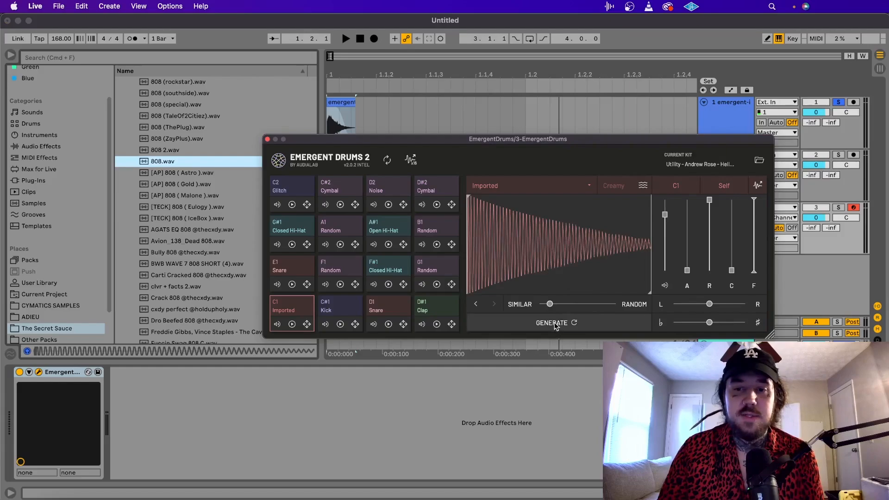
left_click(556, 324)
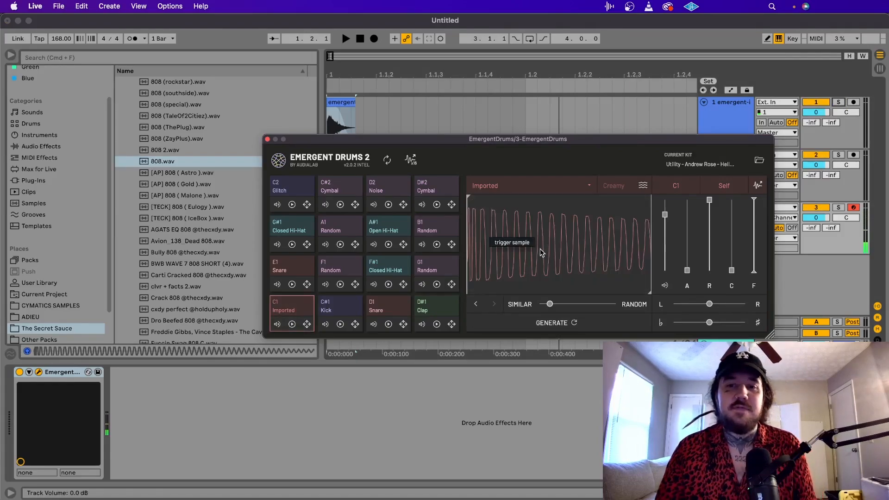
Compare the generated 808 on pad C1 with the original 808.wav by previewing both sounds.
left_click(540, 249)
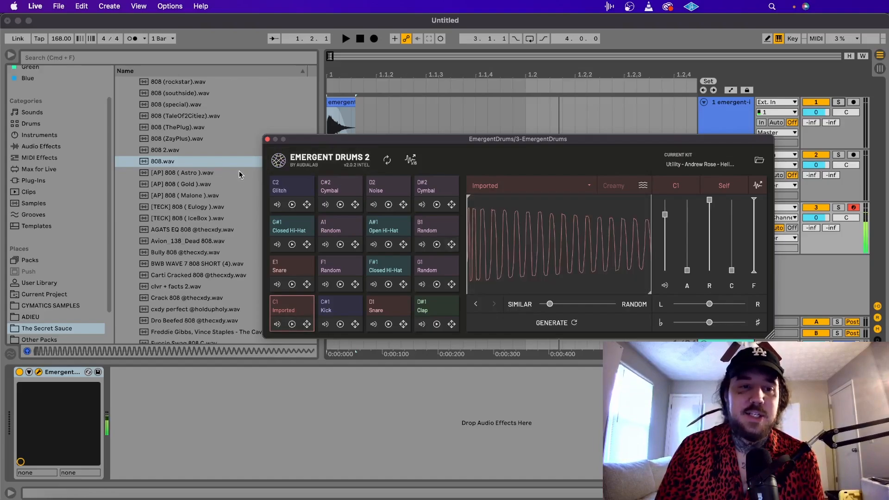
left_click(219, 163)
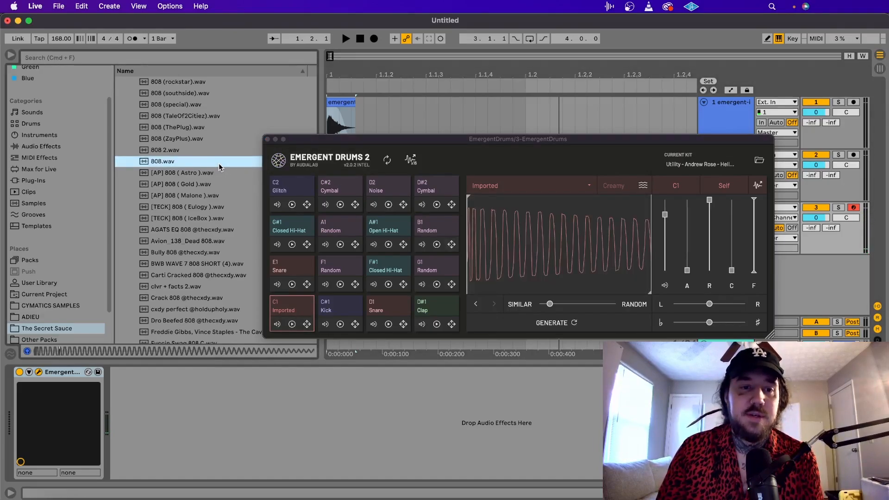
left_click(514, 232)
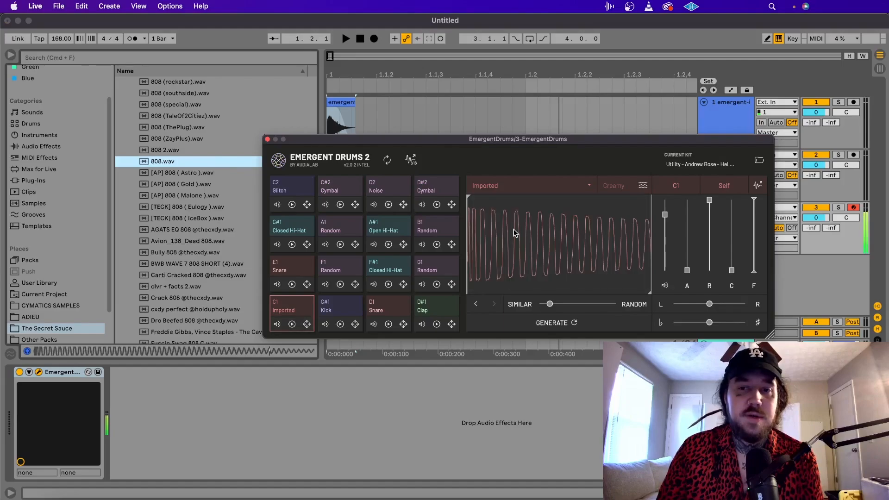
left_click(515, 233)
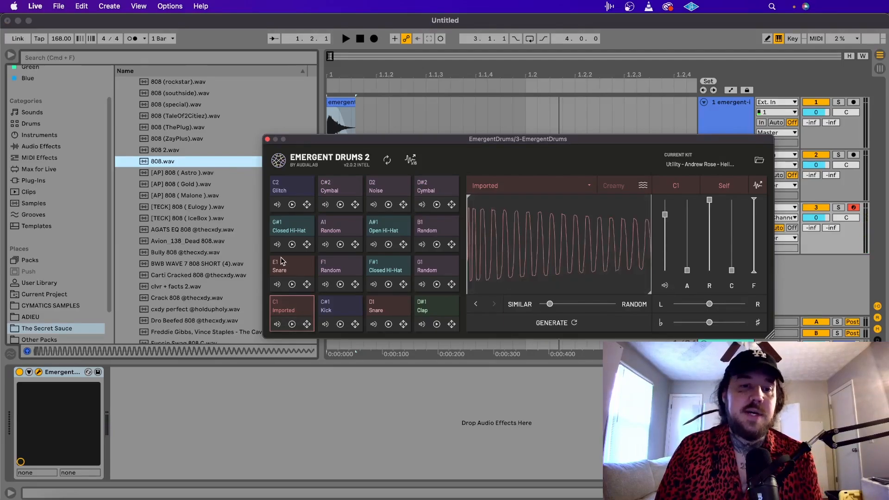
scroll(217, 254, "up", 10)
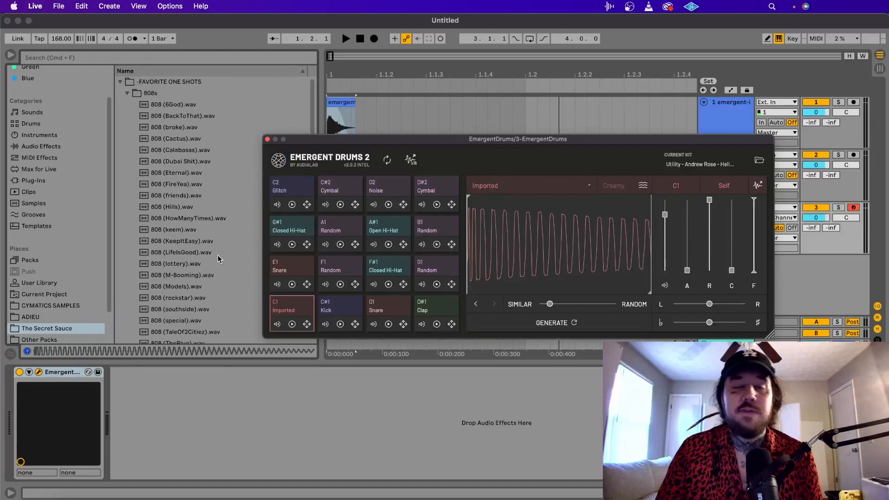